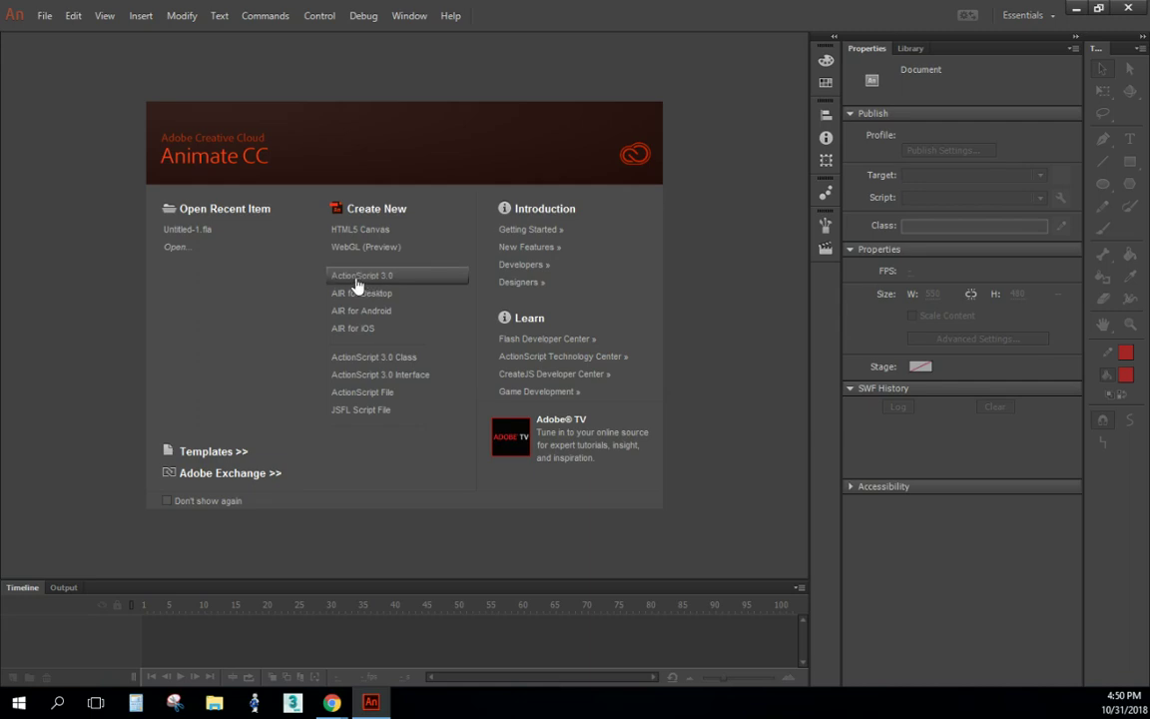
Step: Create a blank ActionScript 3.0 document with the default settings
click(357, 285)
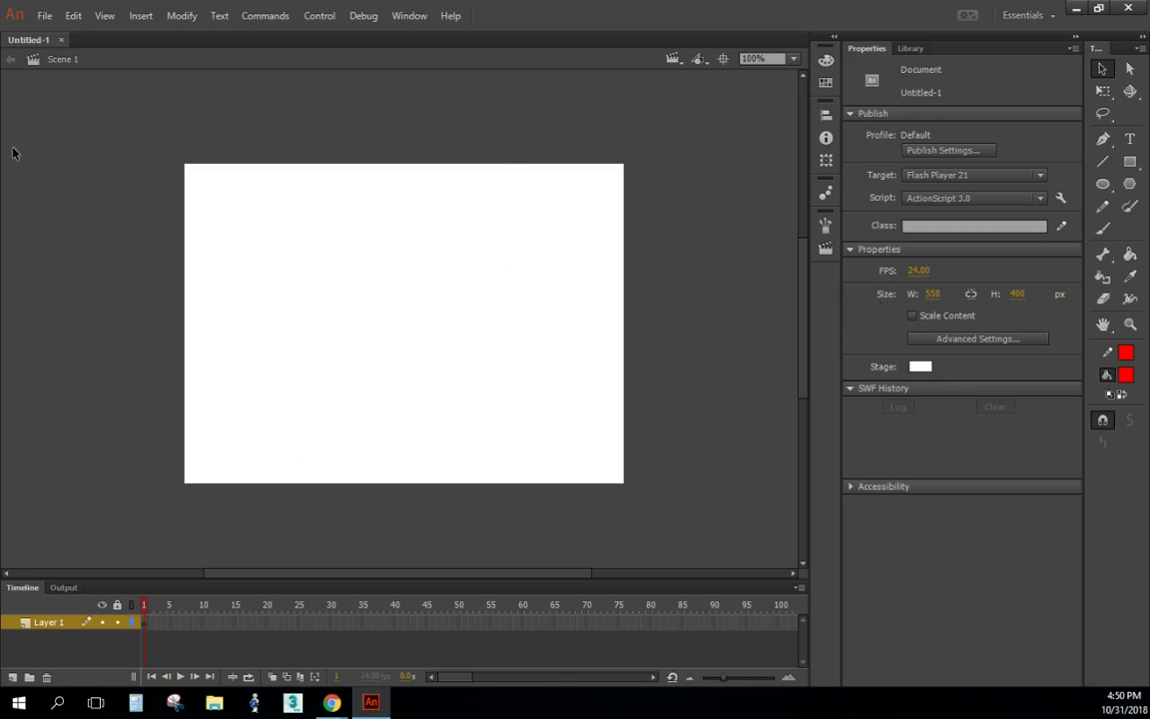
Step: Create a new ActionScript 3.0 document 1080 px wide and 720 px high, and make these settings the default
click(45, 16)
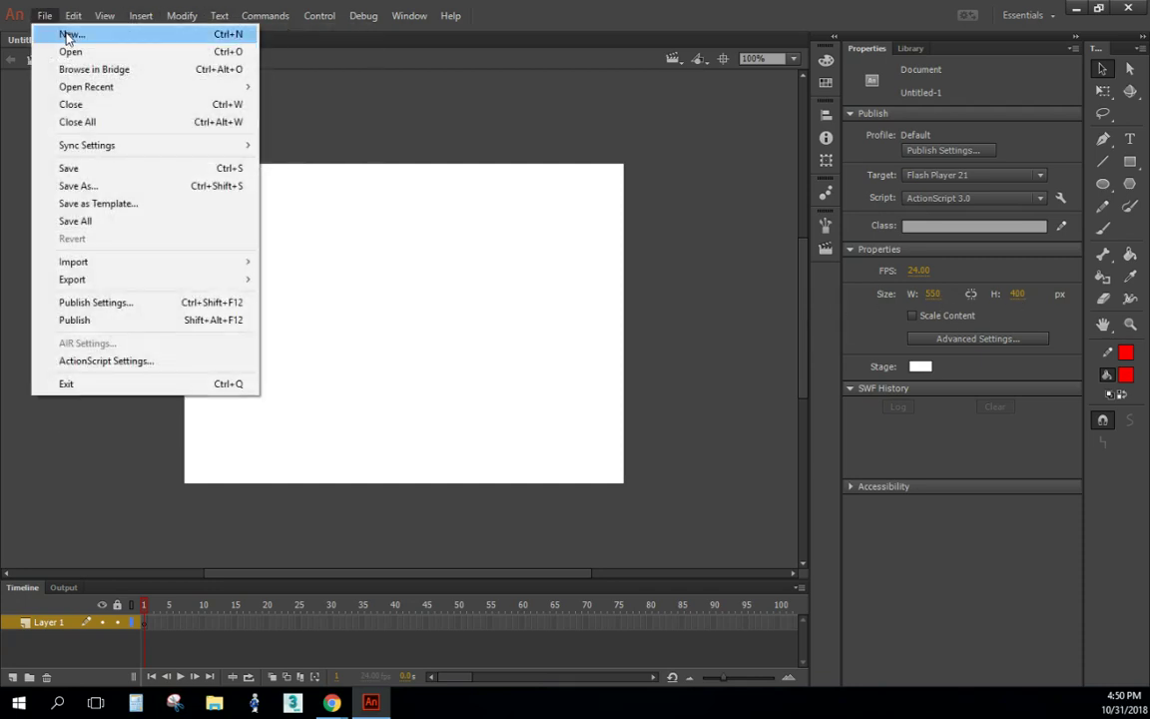
click(68, 37)
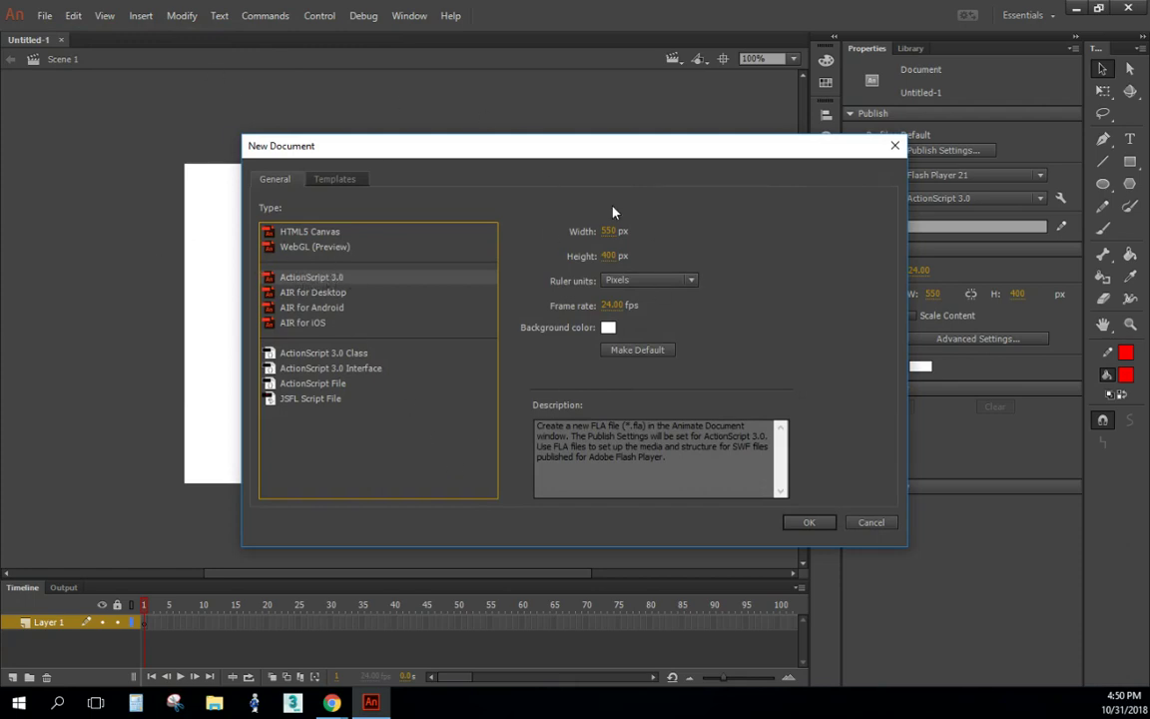
click(610, 231)
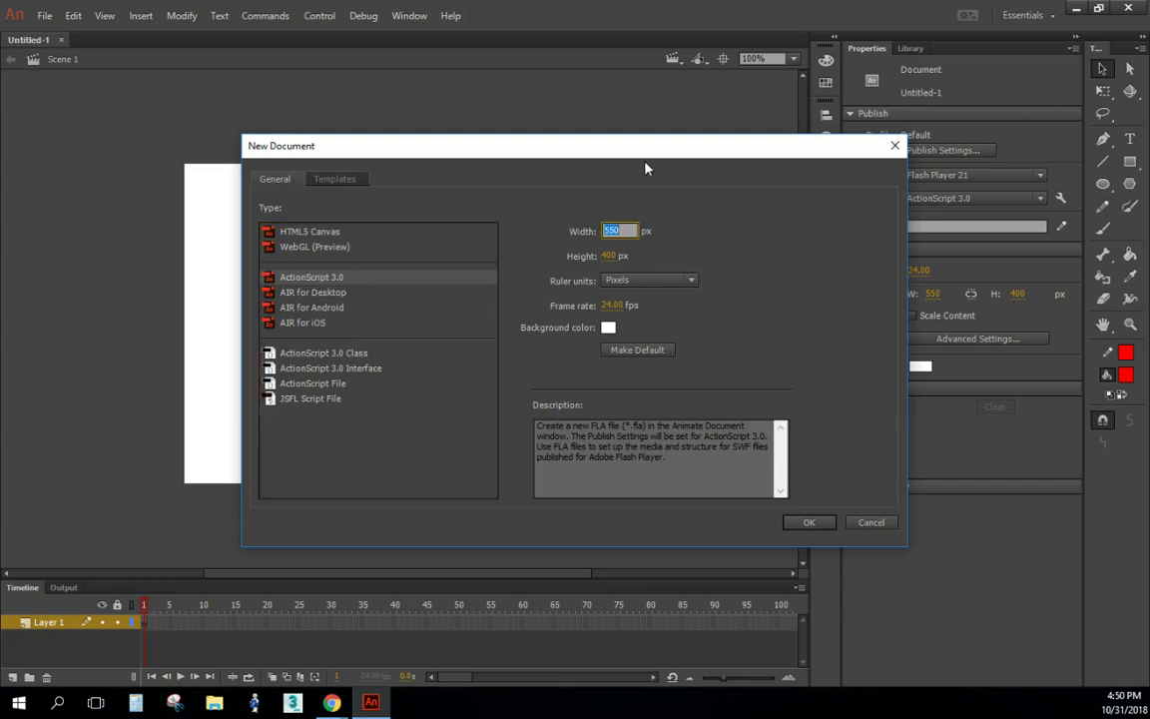
text(1080)
click(611, 256)
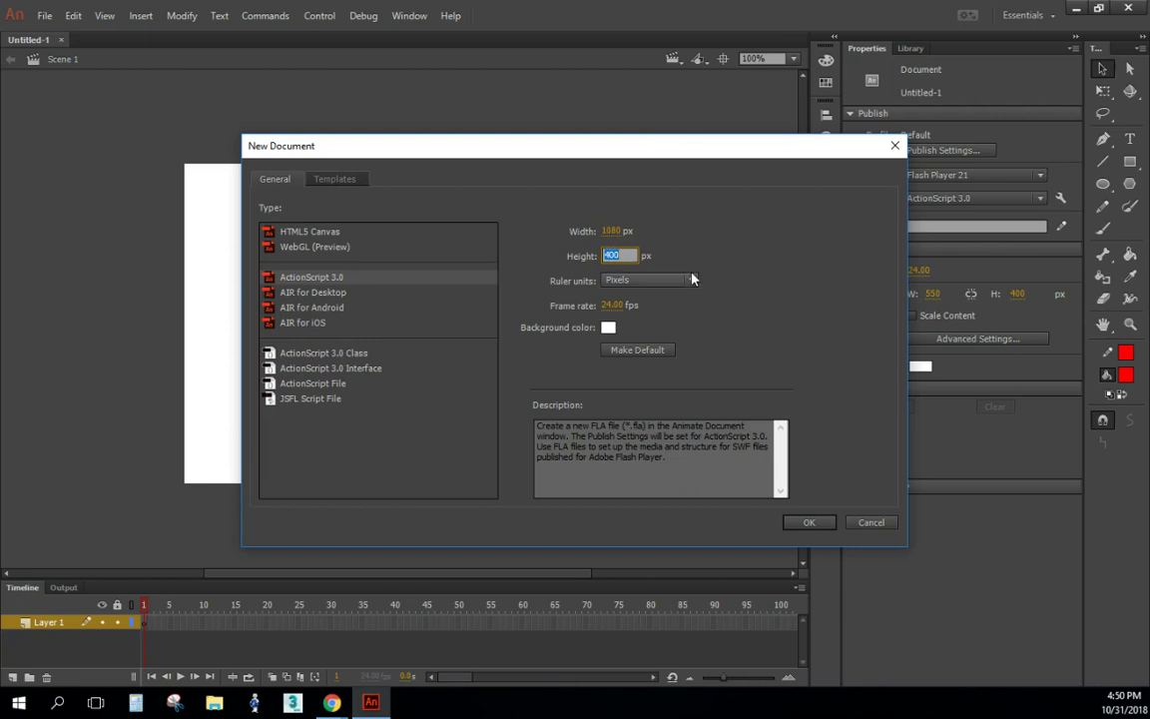
text(720)
click(642, 324)
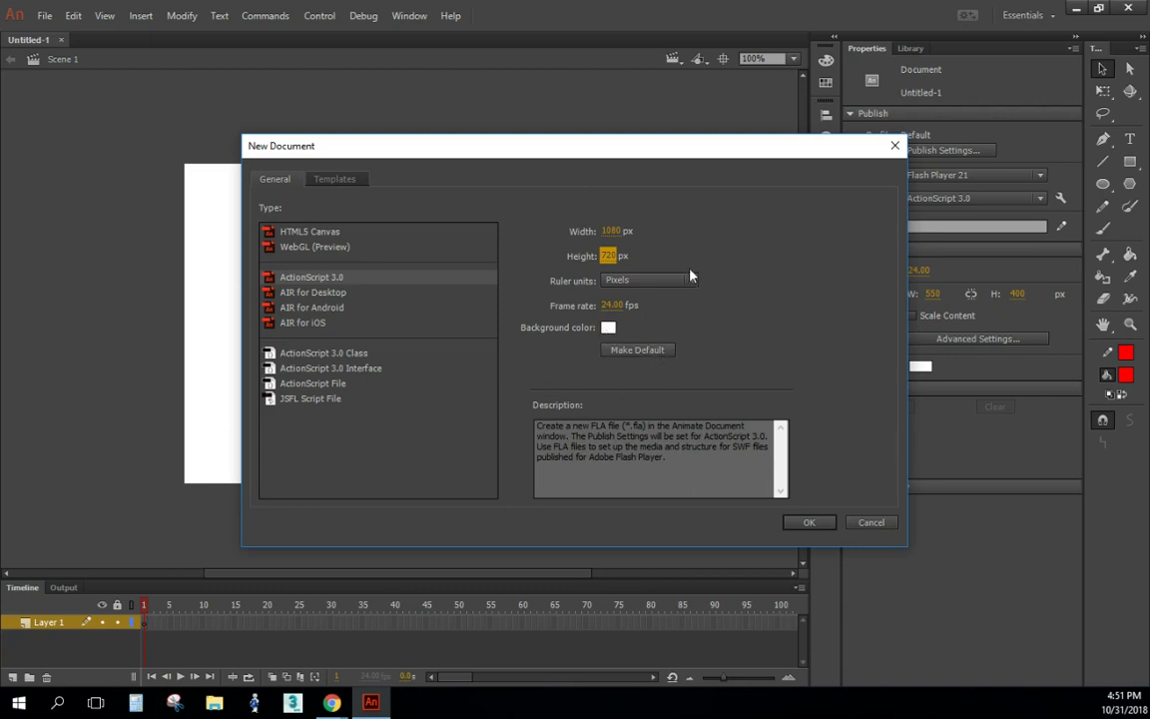
click(639, 352)
click(807, 524)
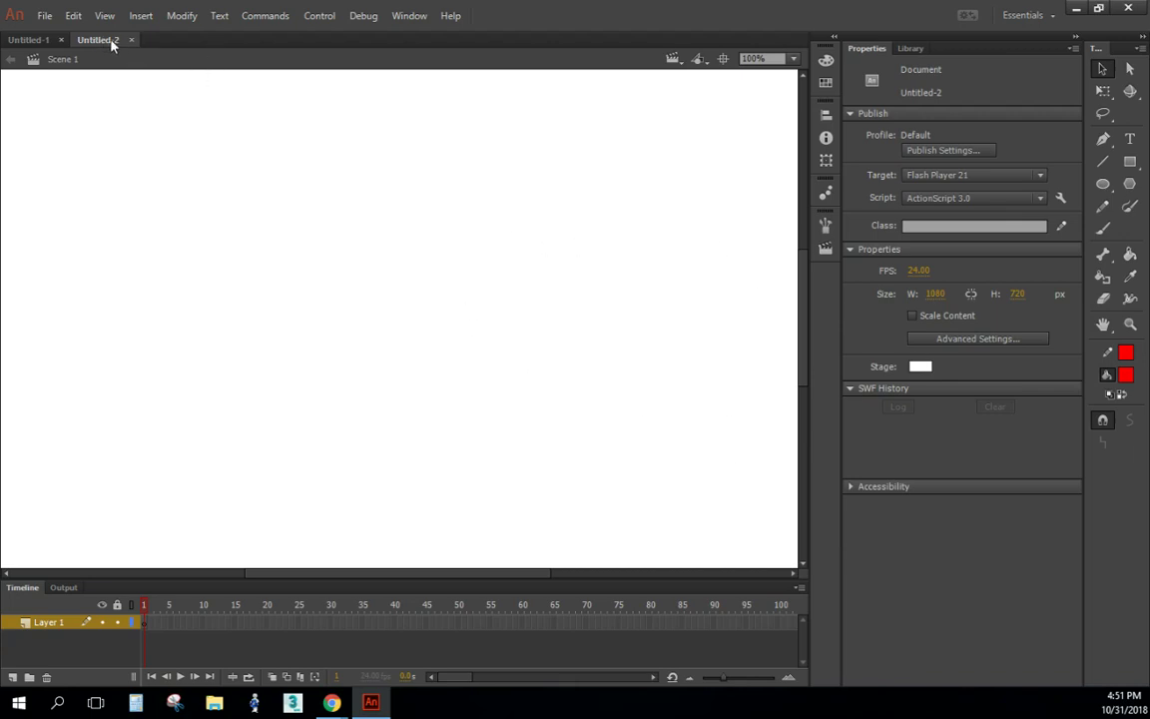
Step: Close the Untitled-1 document and fit the new document's stage in the window
click(60, 40)
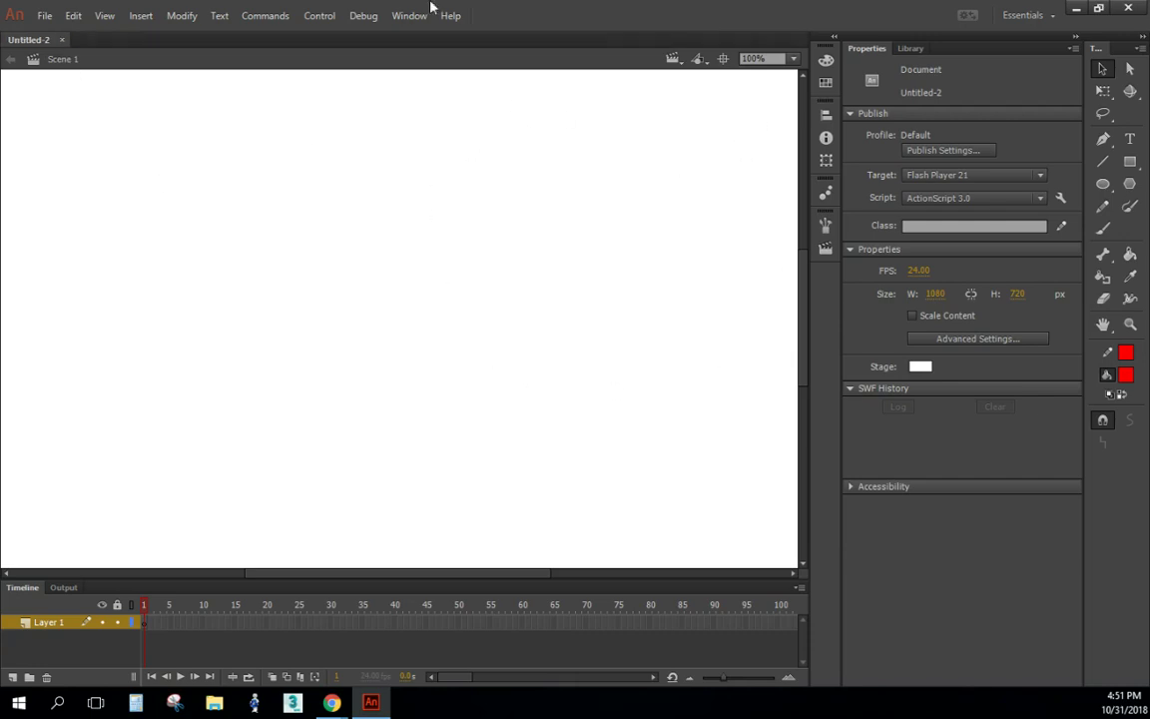
click(796, 64)
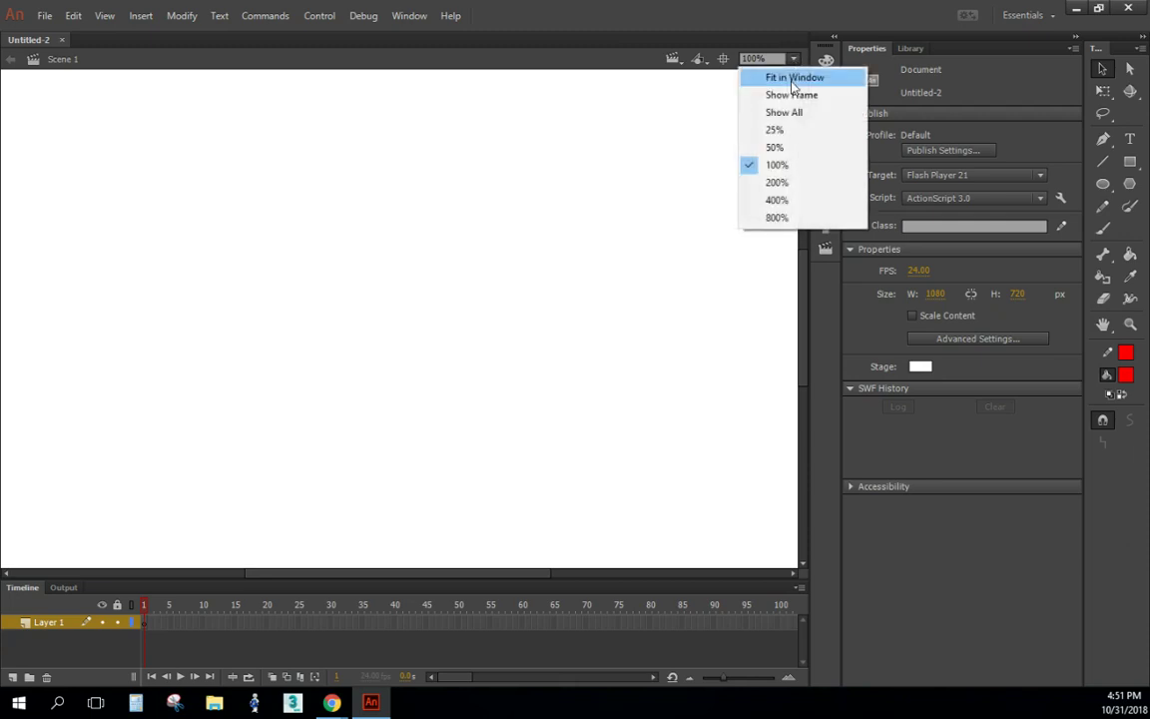
click(788, 78)
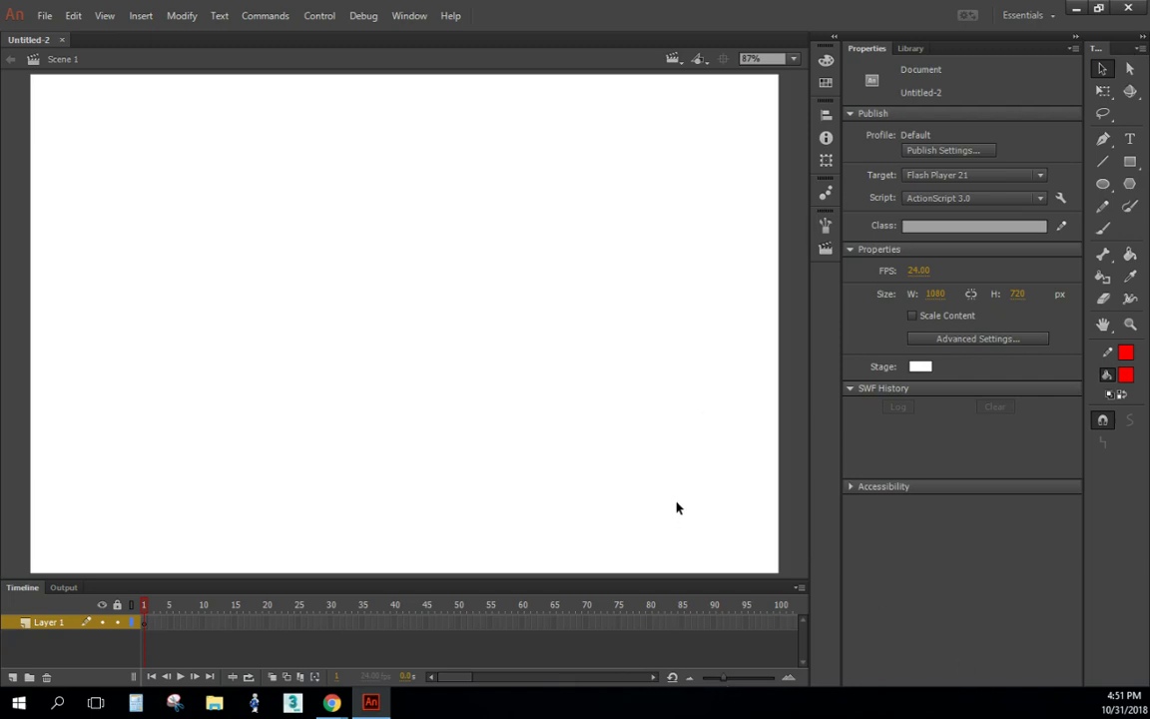
Step: Dock the Tools panel along the left edge of the workspace and narrow it to two columns
drag(1131, 58, 14, 81)
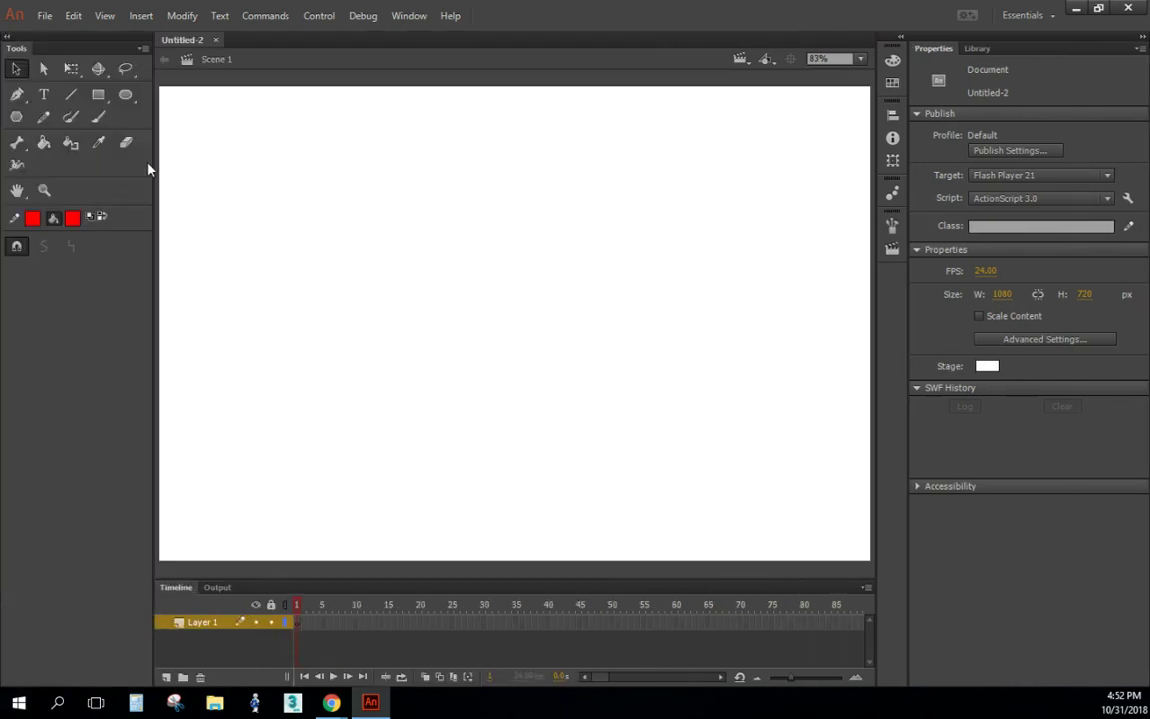
drag(150, 169, 70, 171)
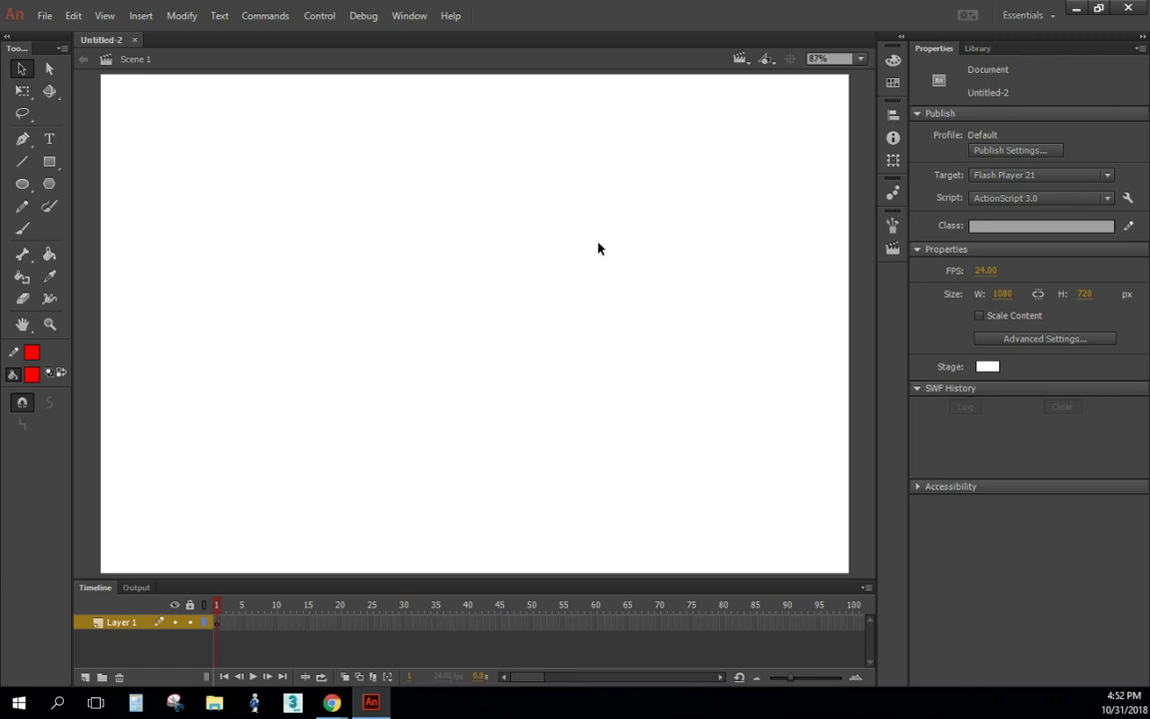
Step: Examine the Subselection, Free Transform, Line and Oval tools and their properties, and return to the Selection tool
click(49, 68)
click(22, 90)
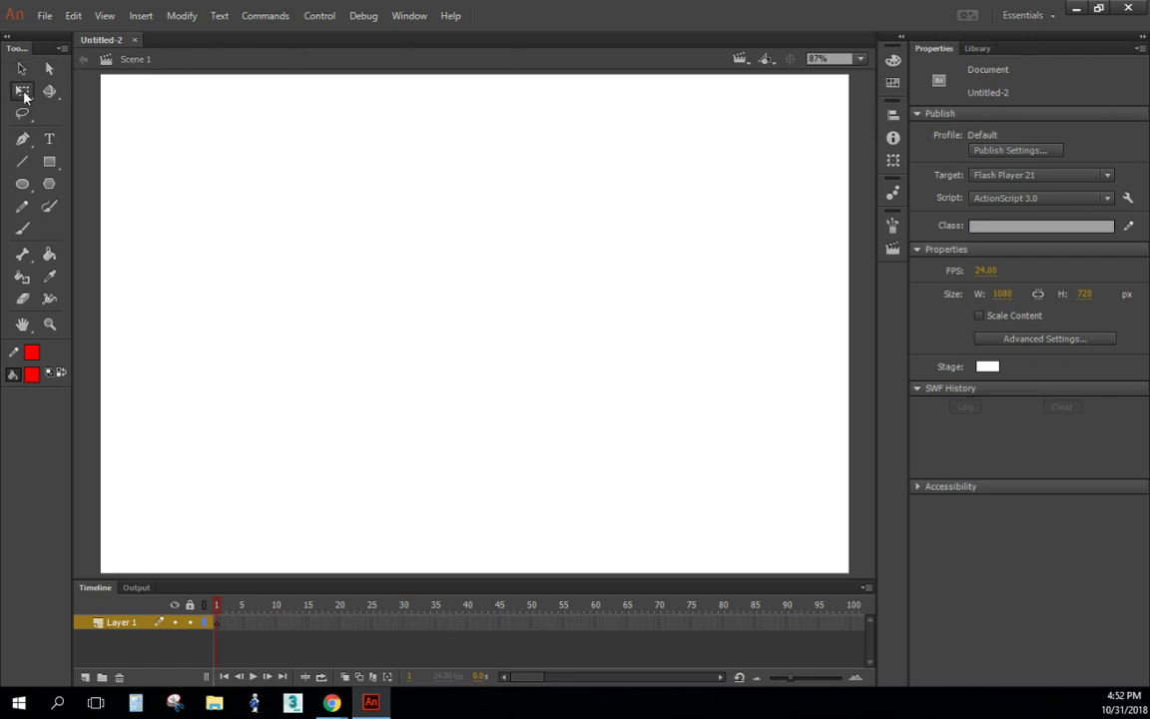
click(23, 159)
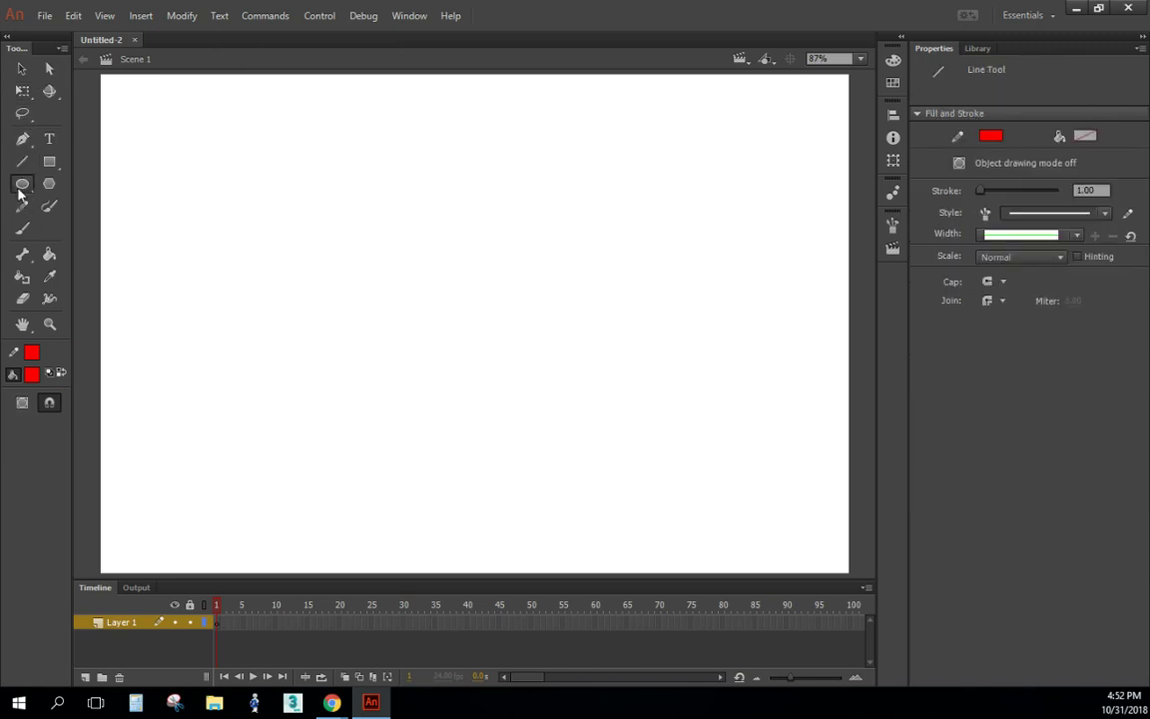
click(22, 184)
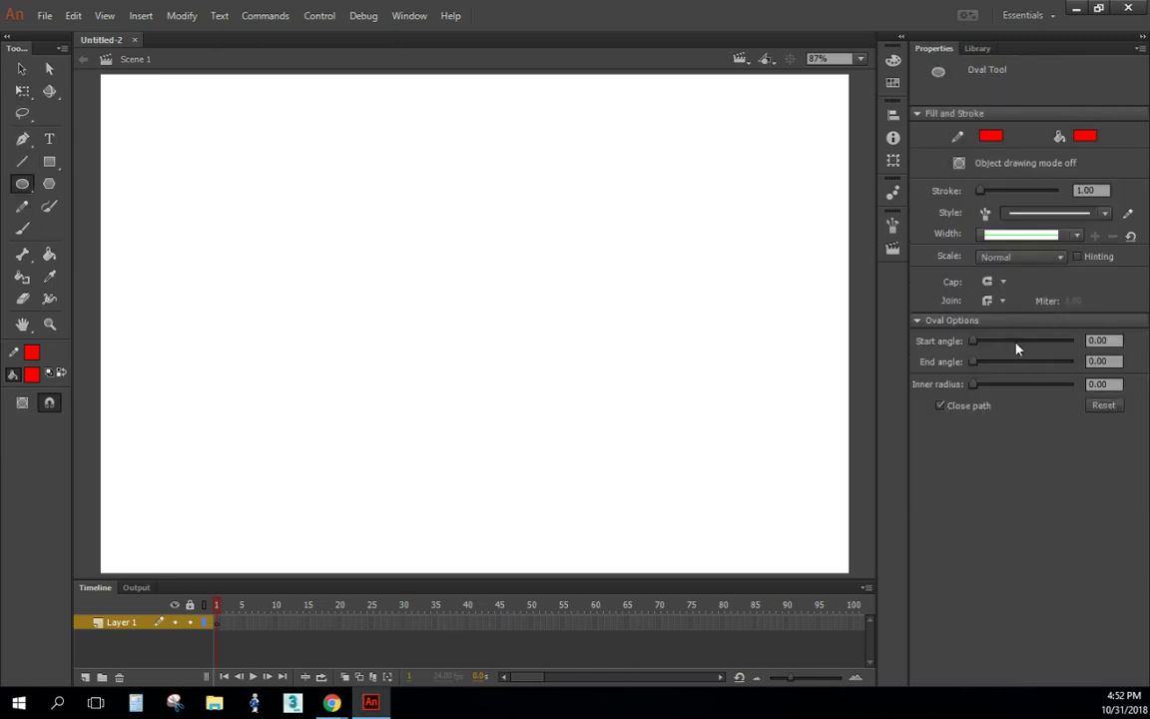
click(22, 68)
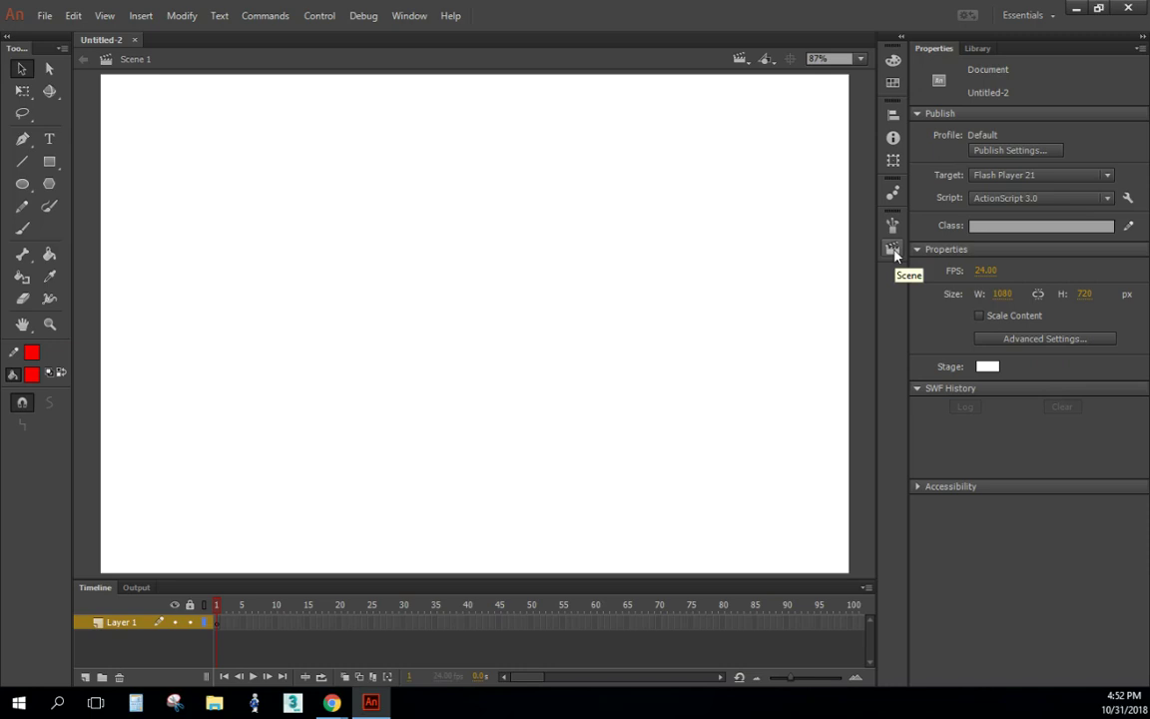
Step: Show the Scene panel, separate it from Brush Library into its own docked group below, and collapse the open panel
click(408, 17)
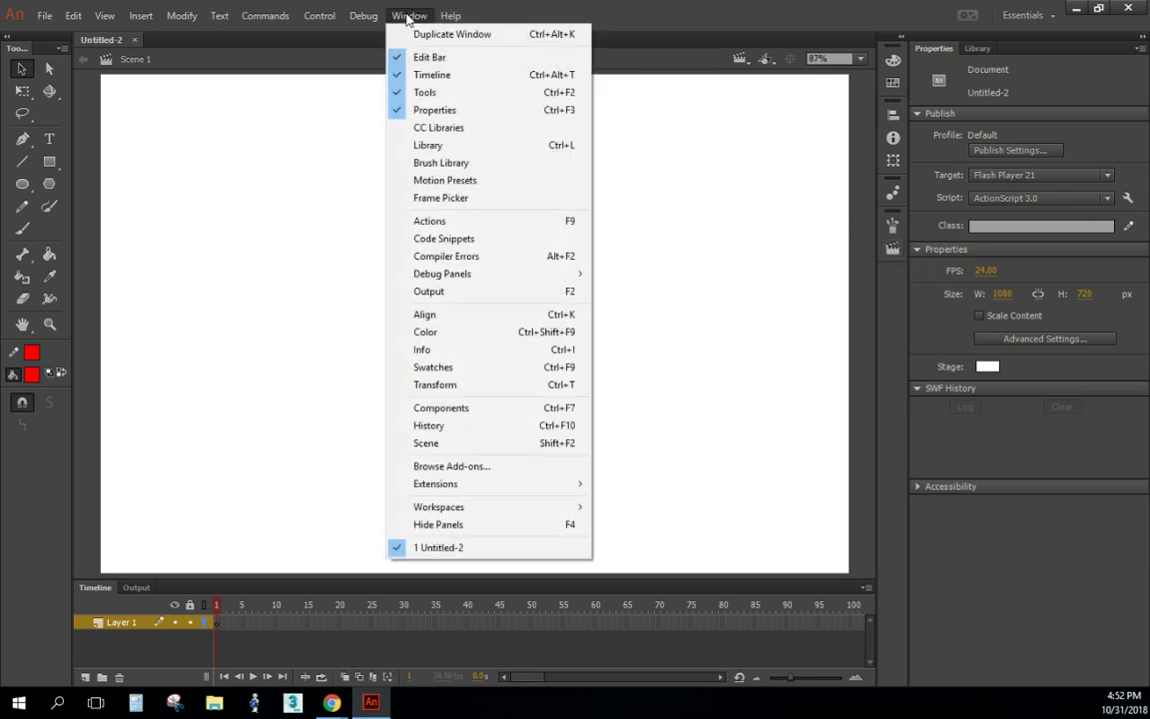
click(631, 6)
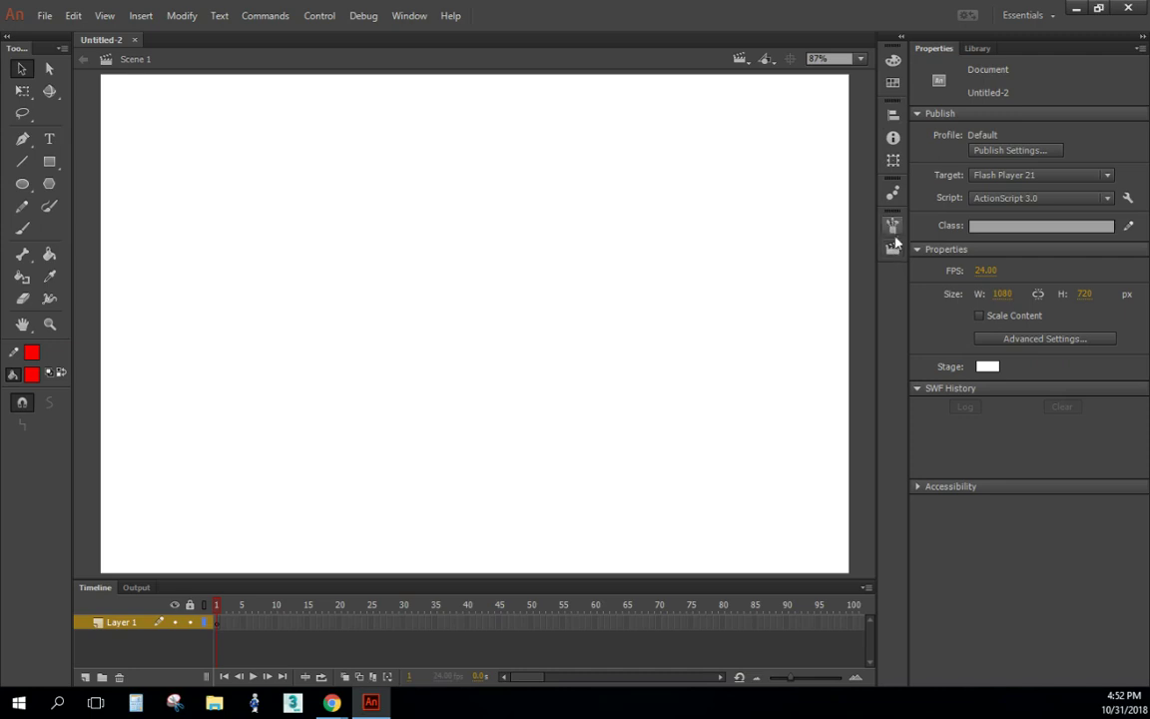
click(421, 18)
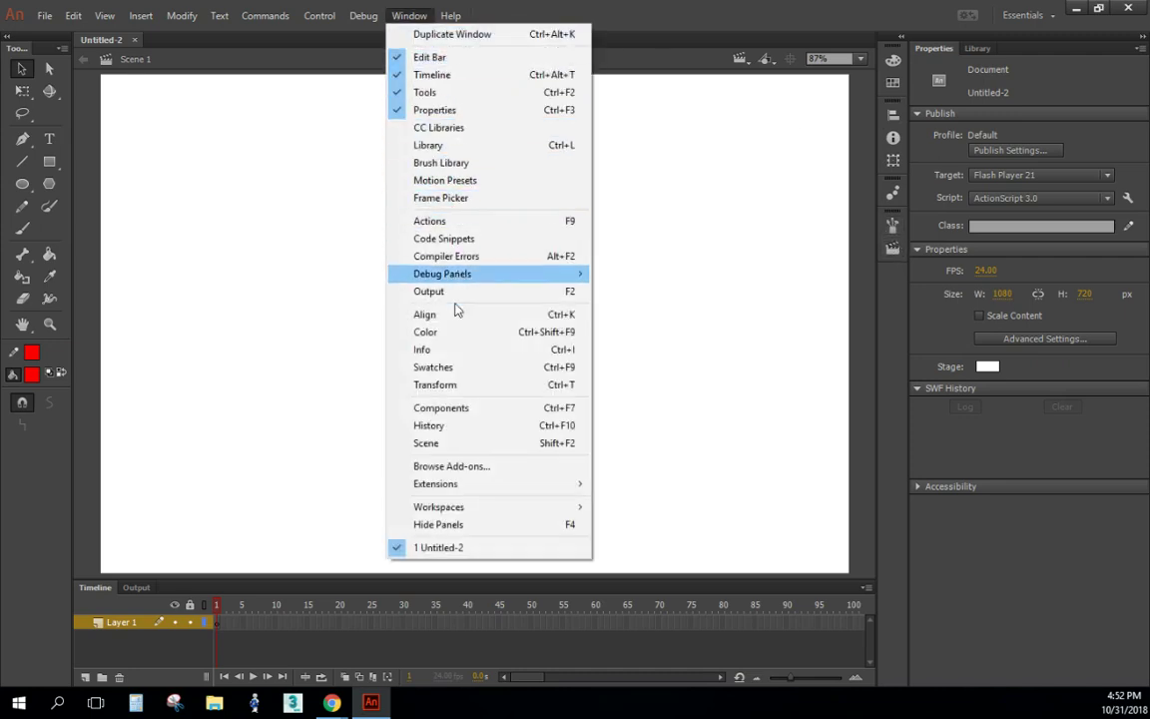
click(447, 445)
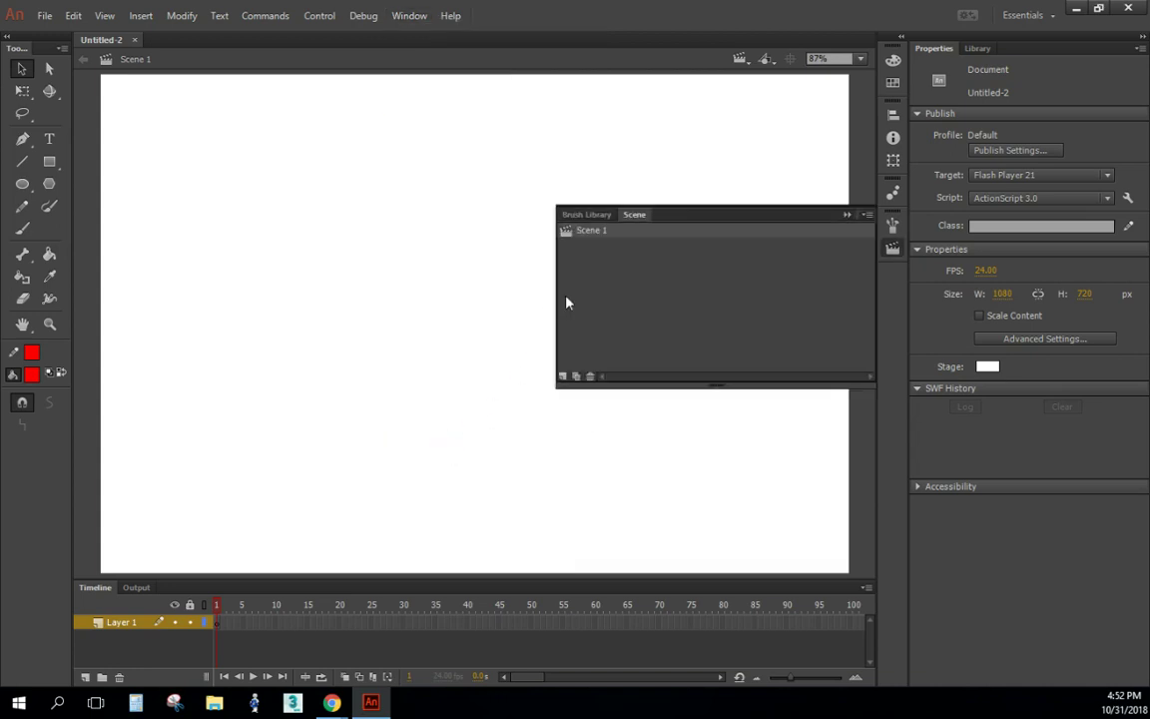
mouse_move(692, 217)
mouse_down()
mouse_move(441, 267)
mouse_move(253, 203)
mouse_move(256, 193)
mouse_move(825, 248)
mouse_move(915, 217)
mouse_move(896, 225)
mouse_up()
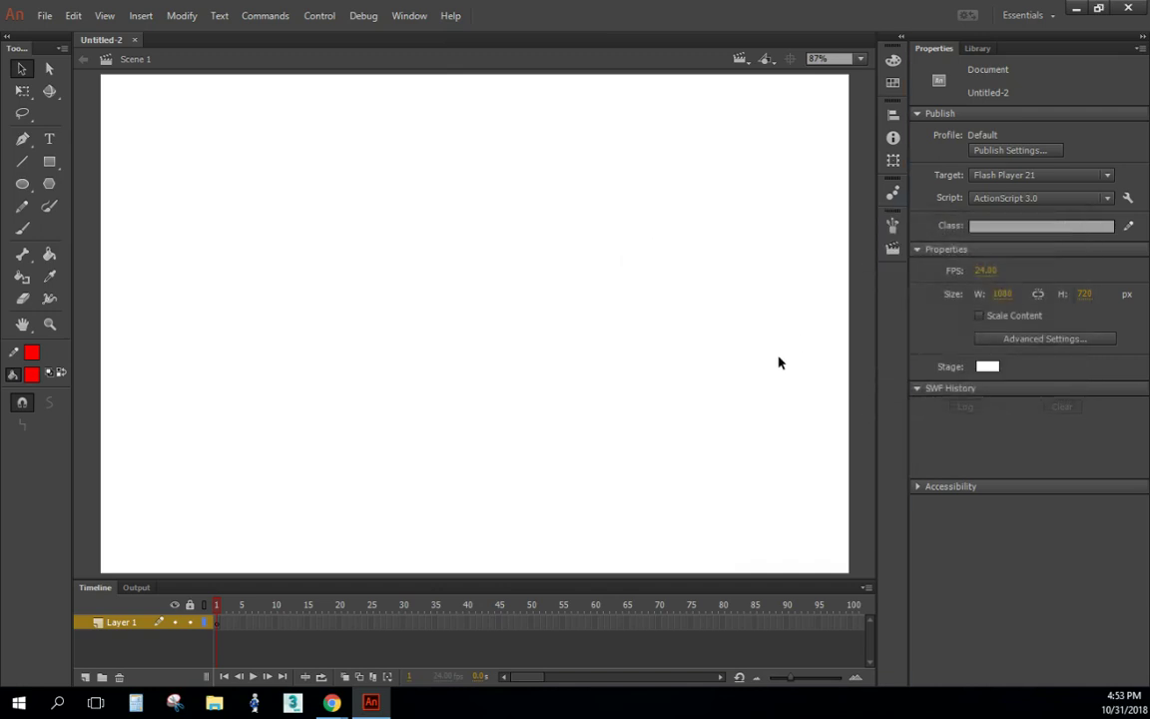
click(893, 248)
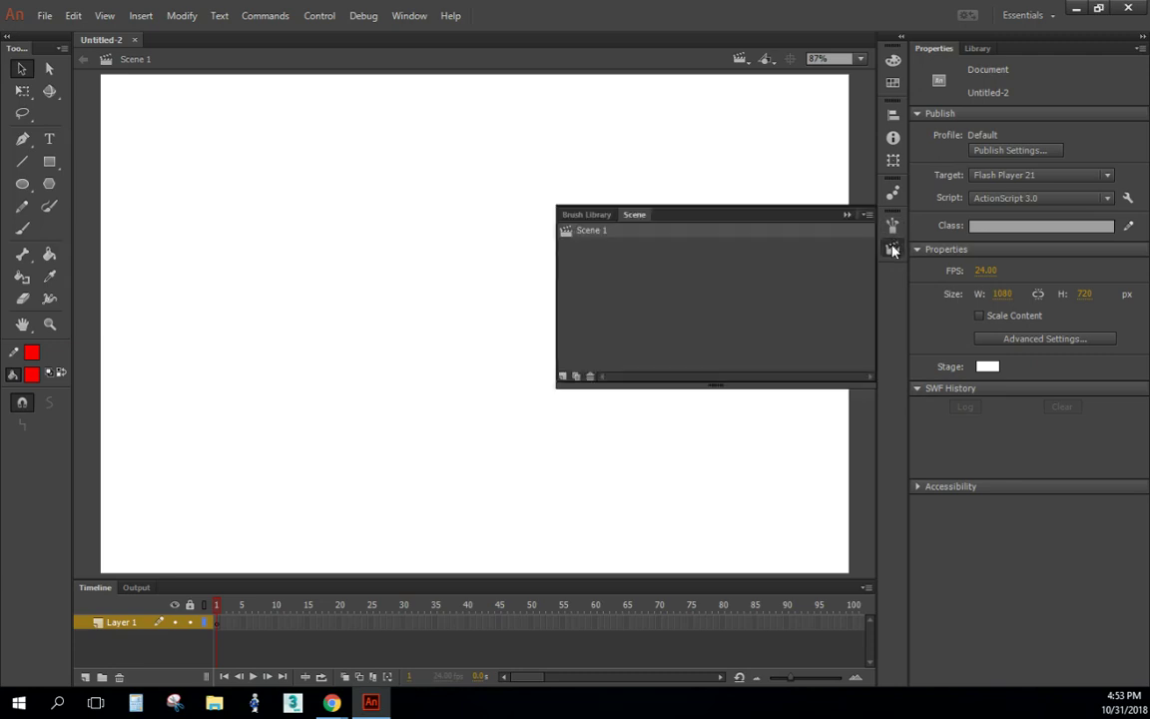
mouse_move(646, 214)
mouse_down()
mouse_move(770, 341)
mouse_move(891, 261)
mouse_up()
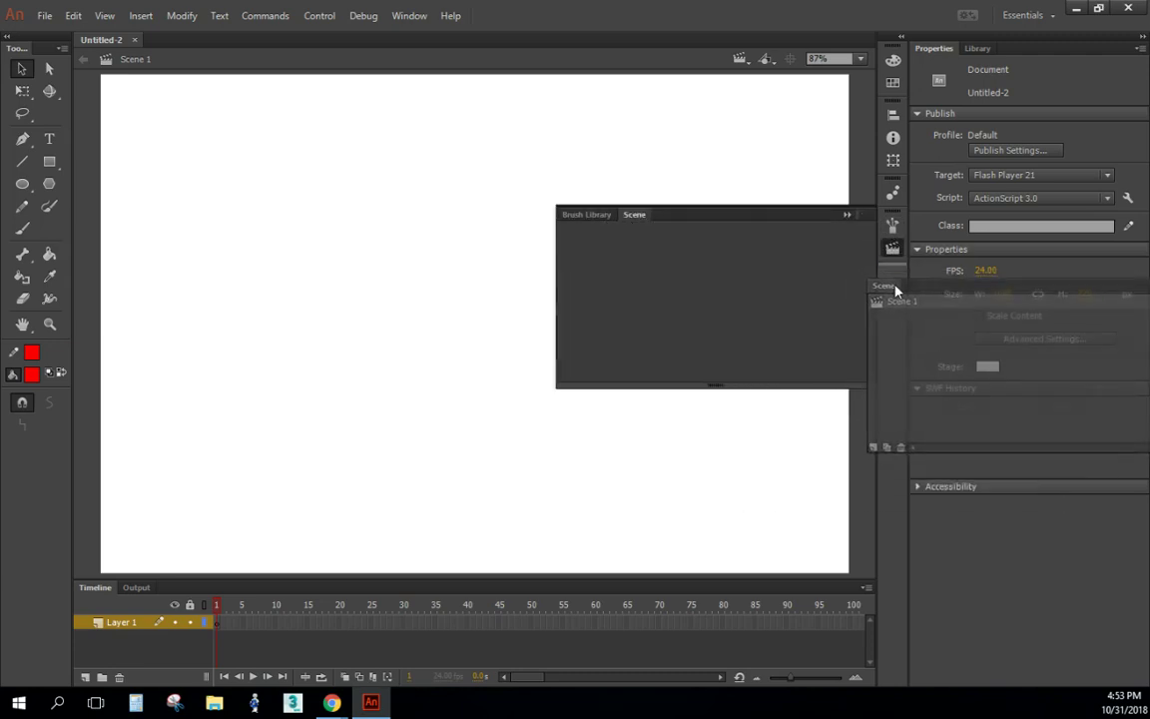
click(846, 214)
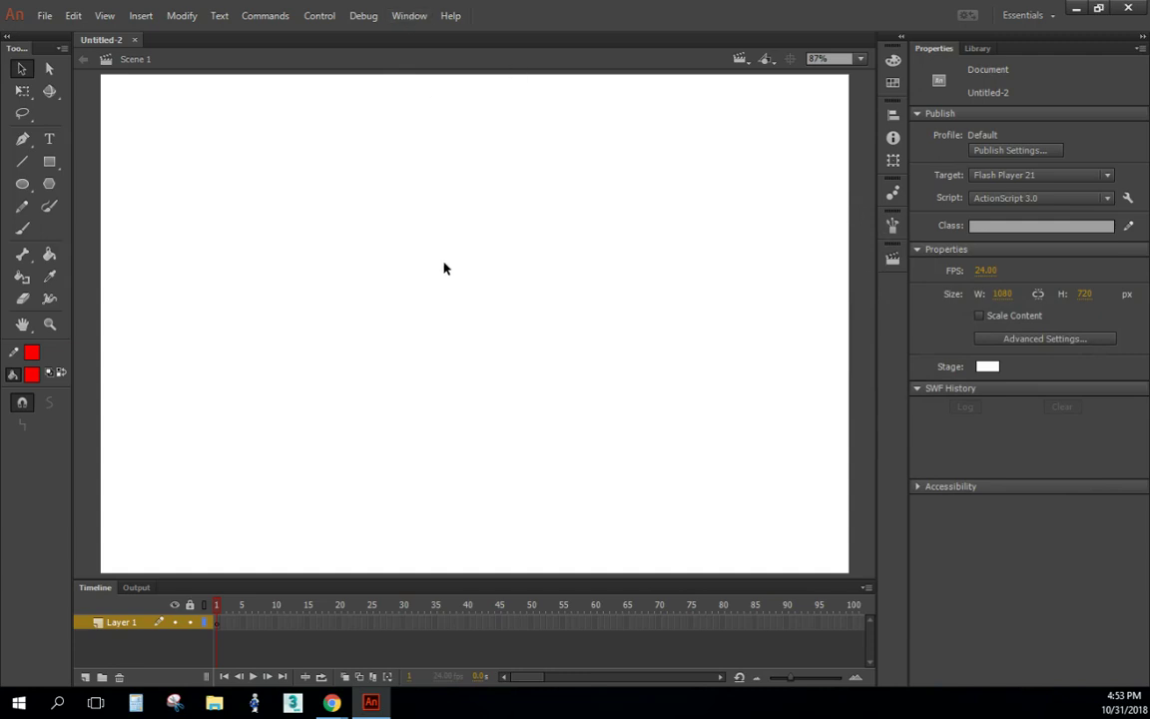
Step: Examine the Scene panel's contents and the list of scenes available for editing
click(891, 263)
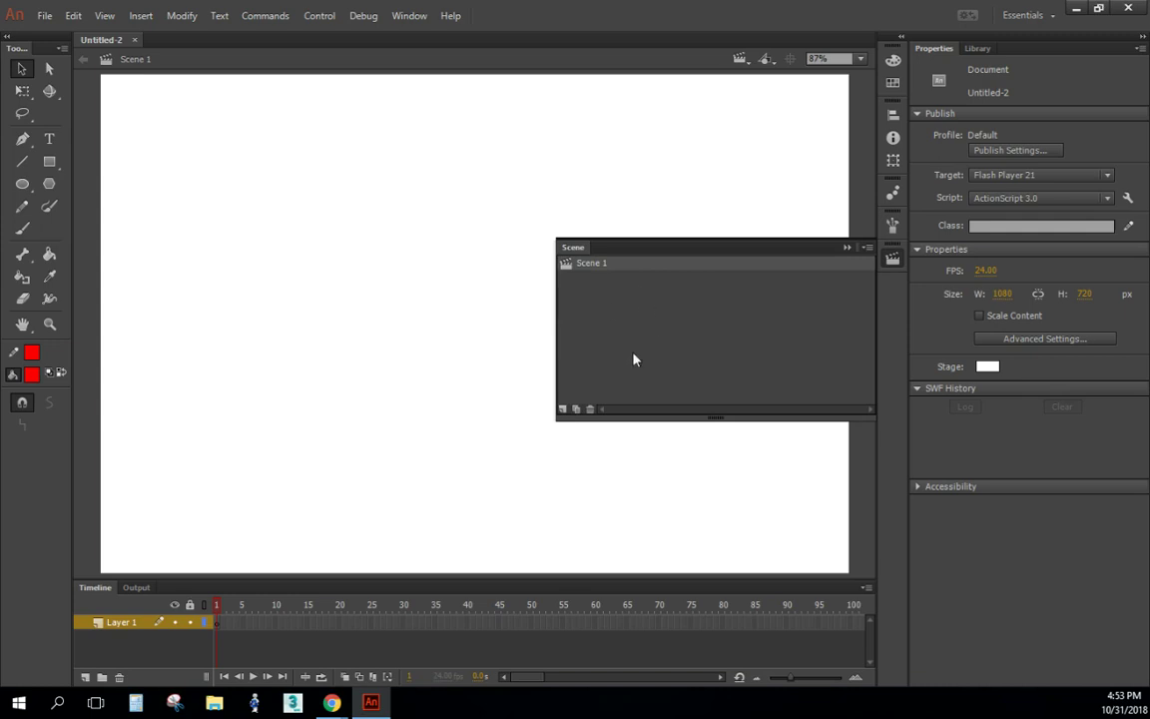
click(847, 247)
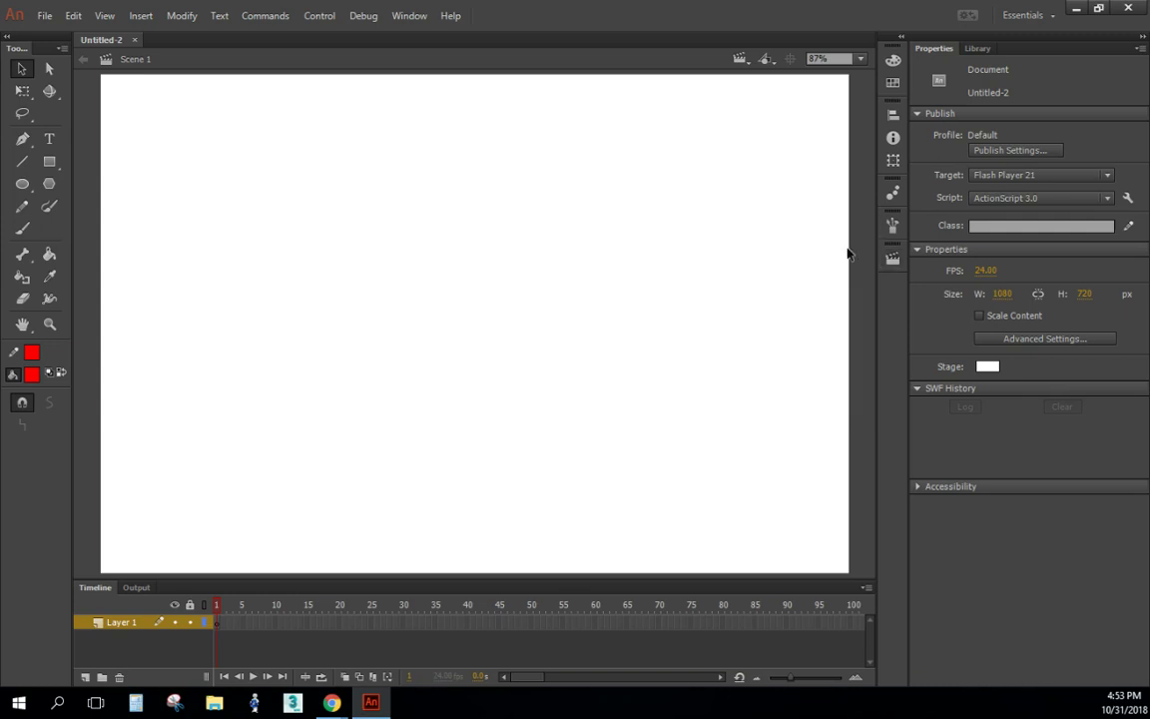
click(744, 62)
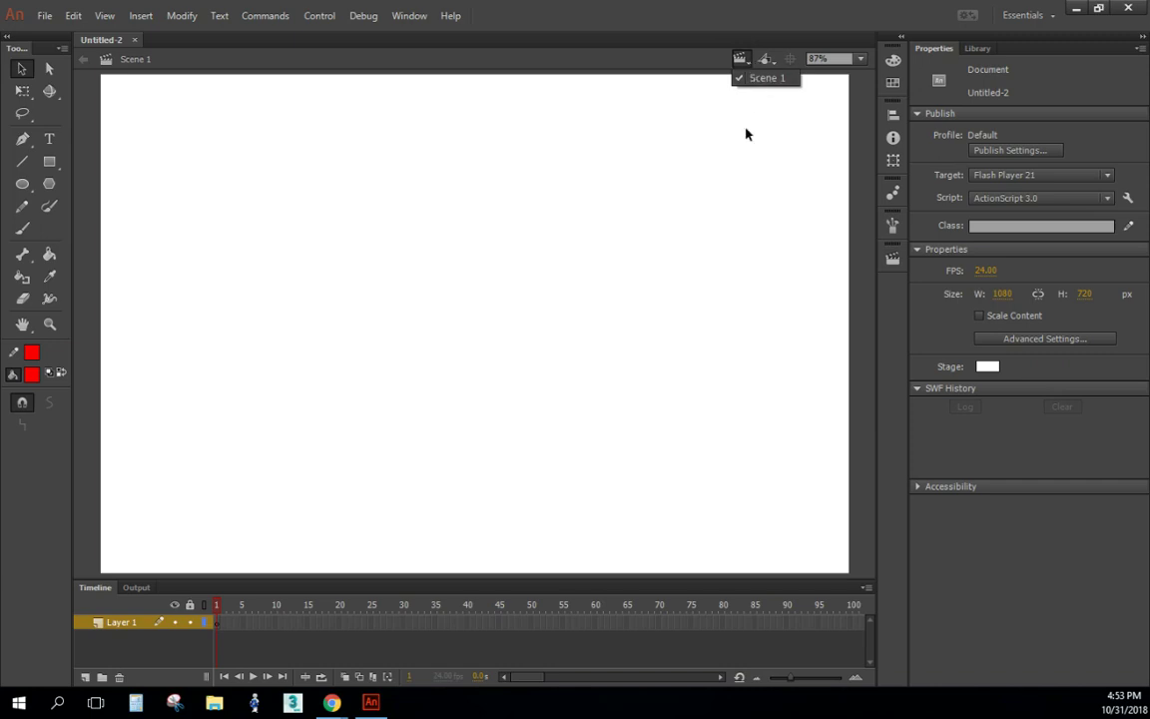
click(702, 59)
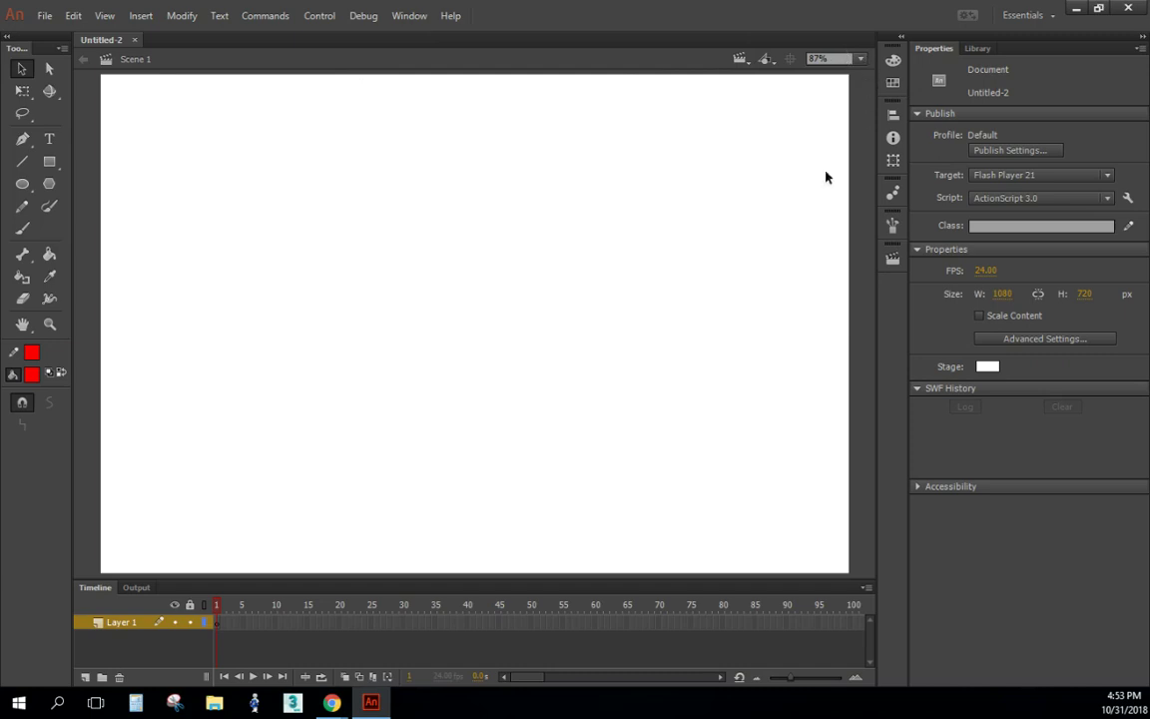
Step: Review the preset zoom levels and magnify areas of the stage with the Zoom tool to 425%
click(861, 61)
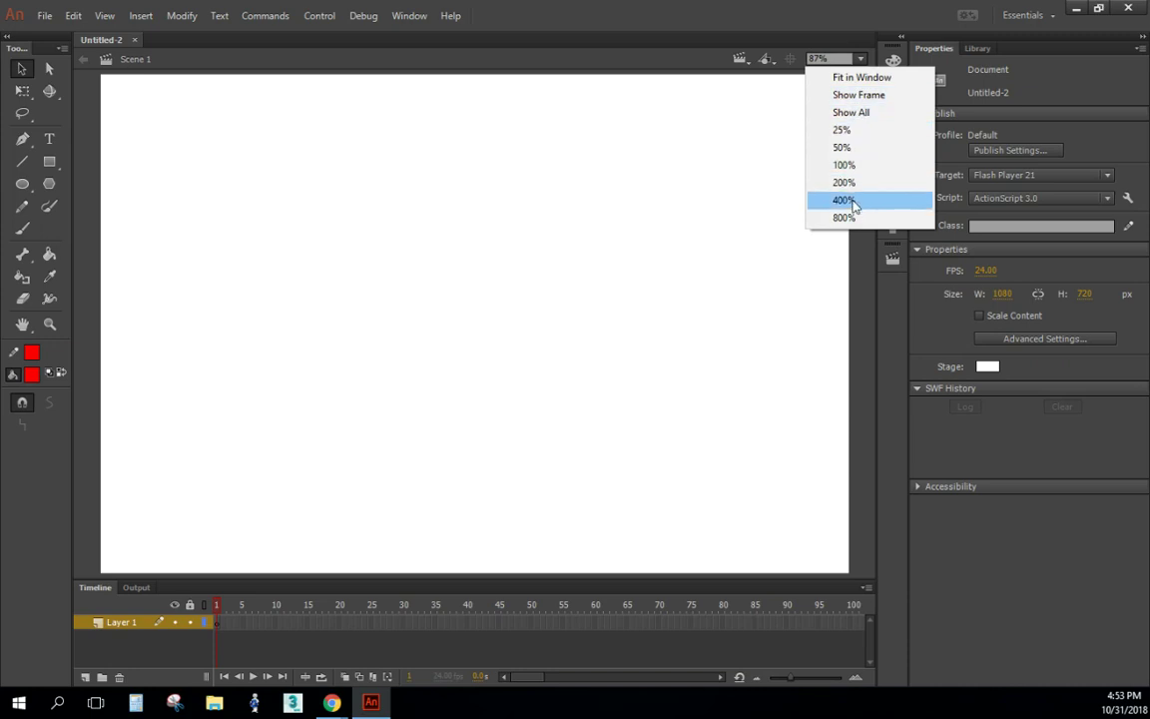
click(849, 47)
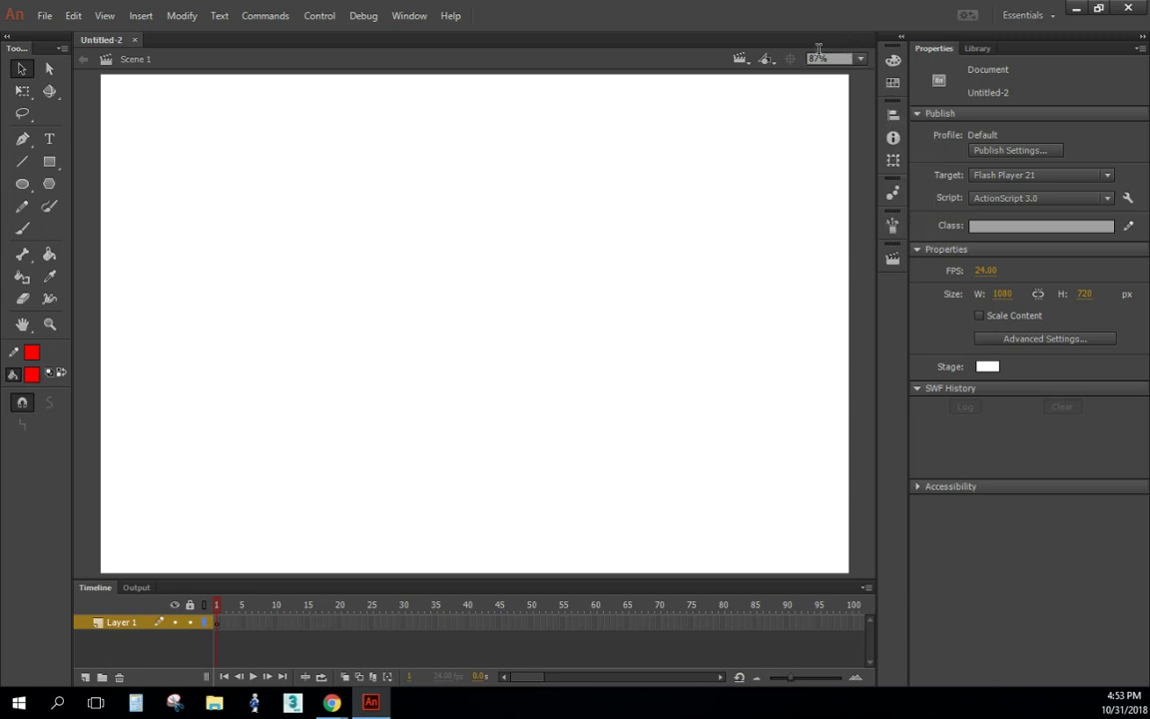
click(48, 322)
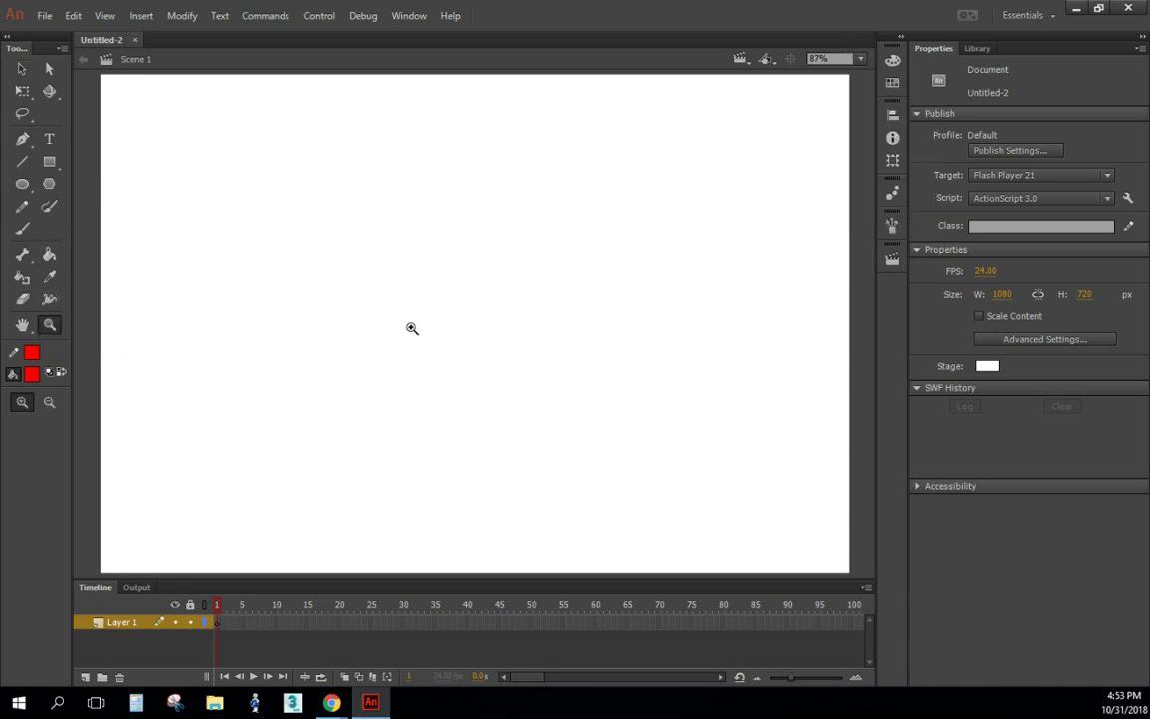
drag(222, 149, 621, 428)
drag(414, 175, 688, 393)
drag(369, 165, 689, 393)
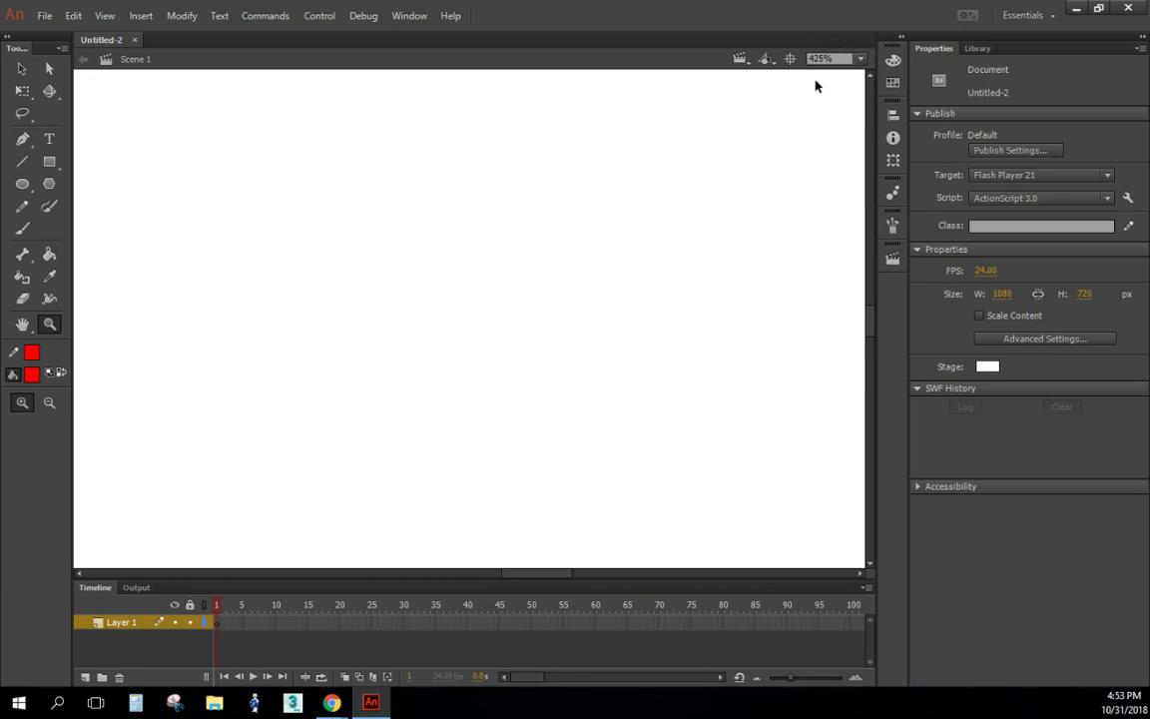
Step: Zoom the stage out to 27%, back in to 106%, and out again to 53%
key(ctrl+minus)
key(ctrl+minus)
key(ctrl+minus)
key(ctrl+minus)
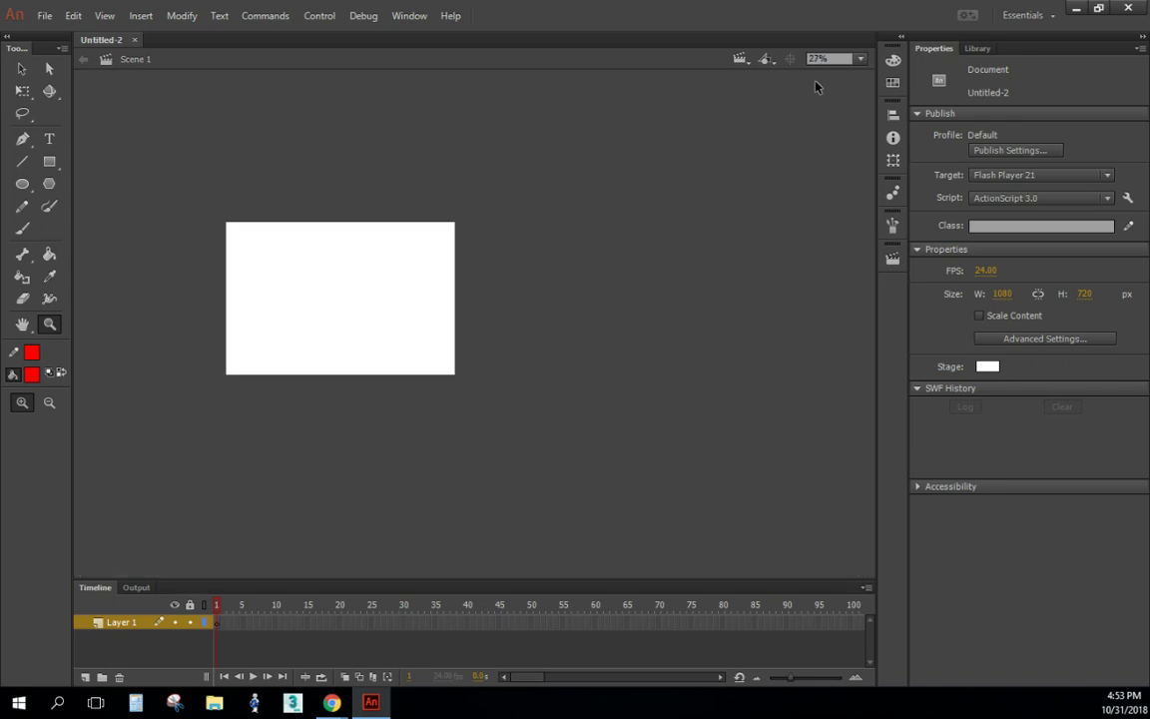
key(ctrl+equal)
key(ctrl+equal)
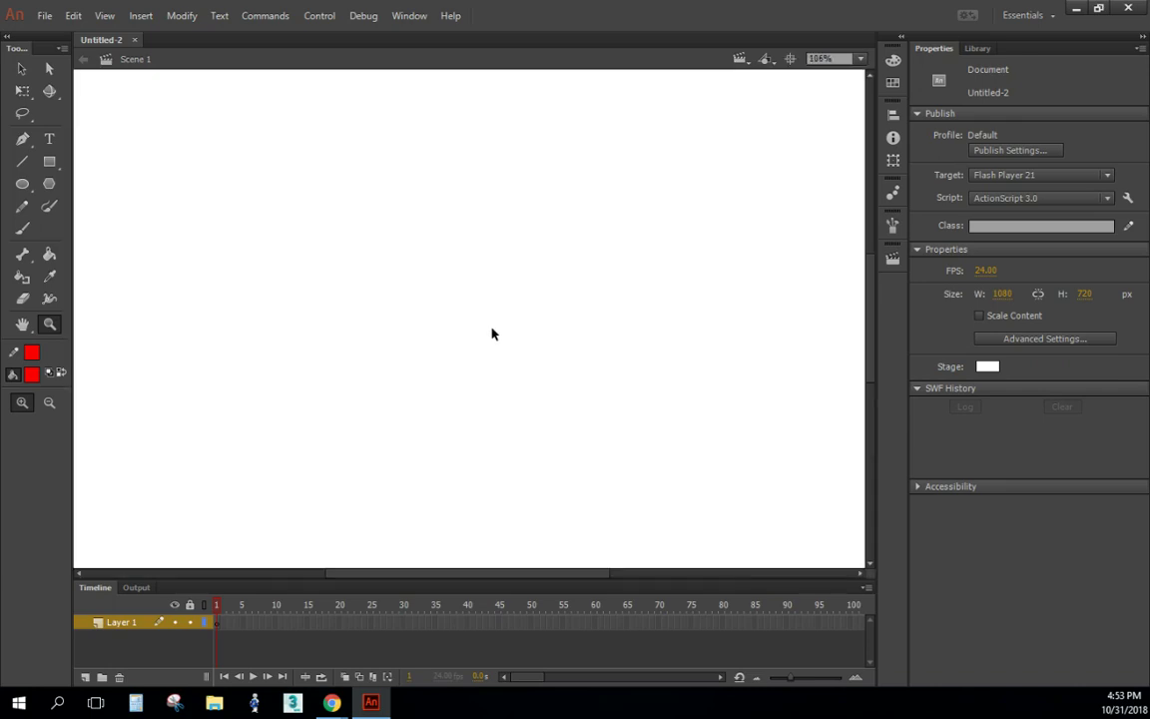
key(ctrl+minus)
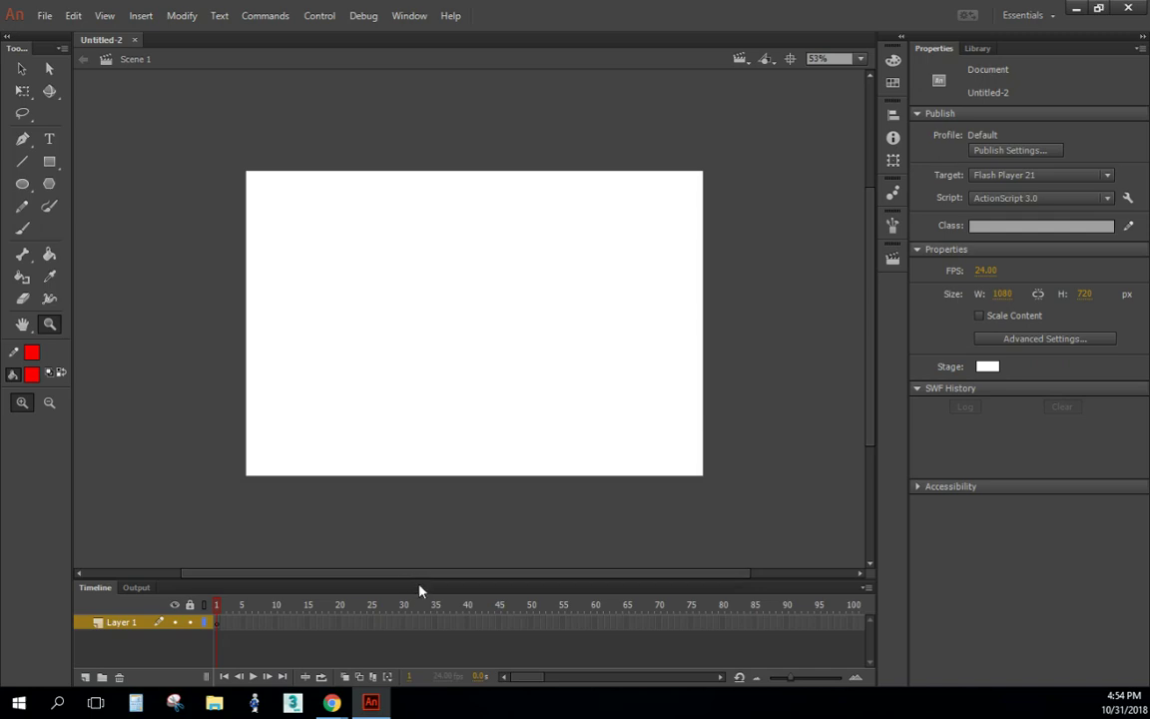
Step: Make the Timeline panel slightly taller by raising the border between it and the stage
drag(420, 578, 423, 540)
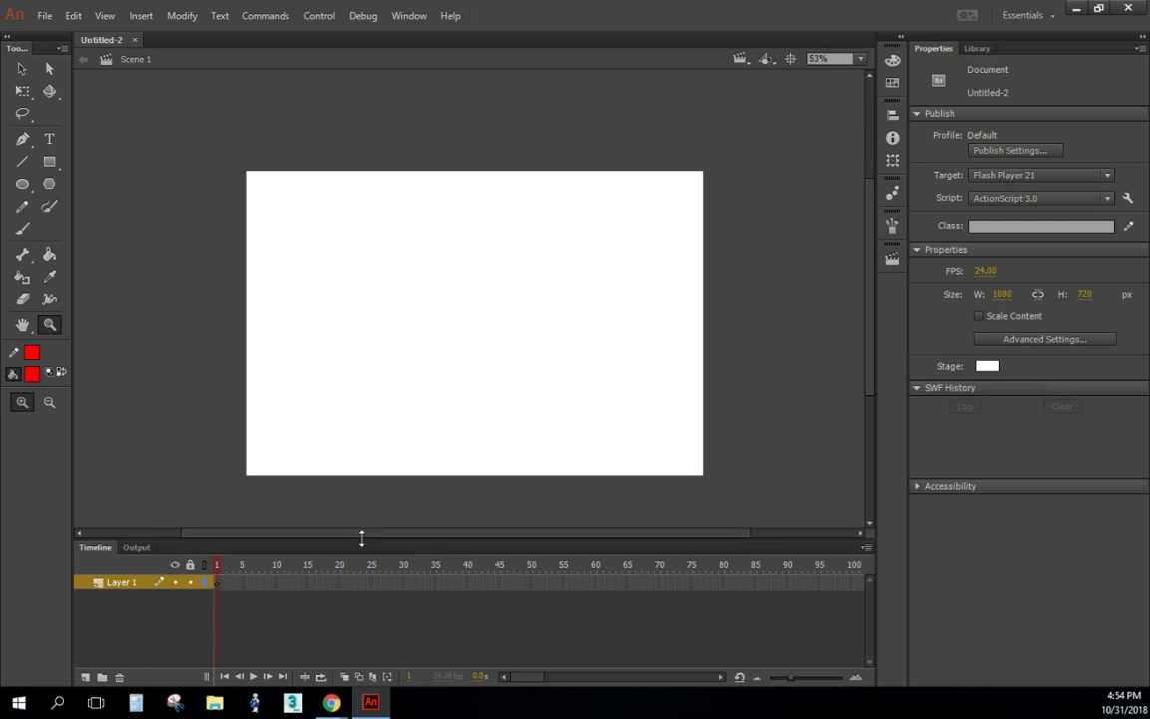
mouse_move(365, 541)
mouse_down()
mouse_move(370, 578)
mouse_move(367, 558)
mouse_up()
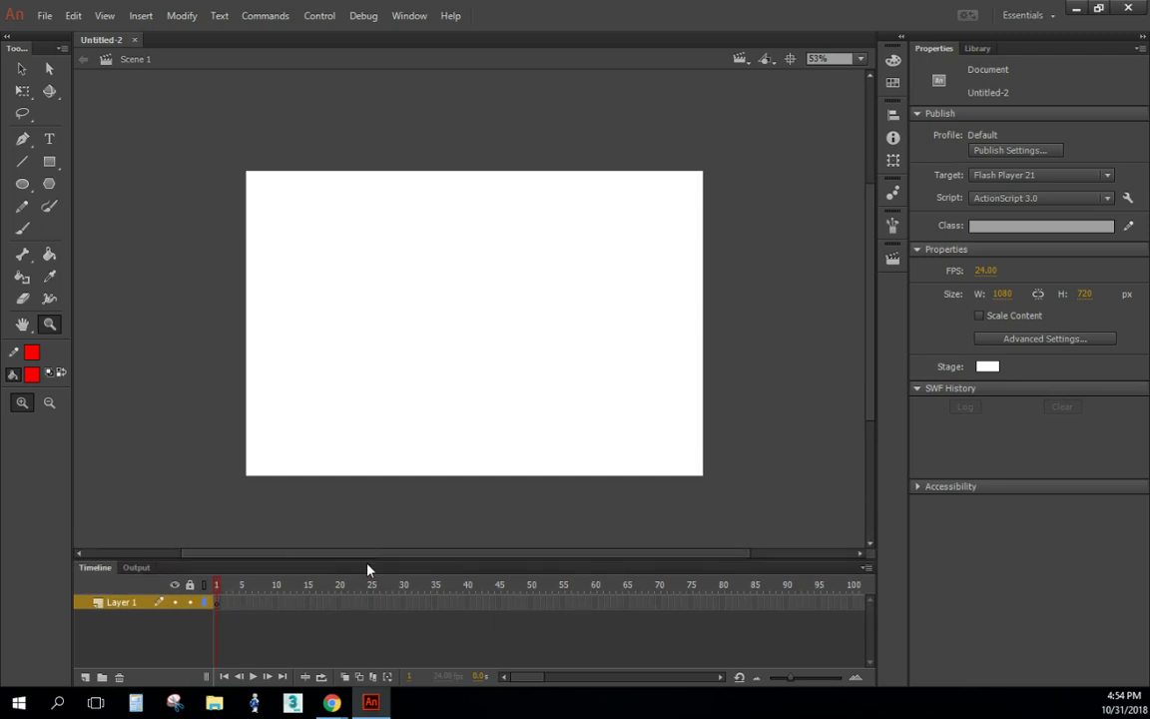
mouse_move(368, 560)
mouse_down()
mouse_move(368, 515)
mouse_move(372, 574)
mouse_move(369, 547)
mouse_up()
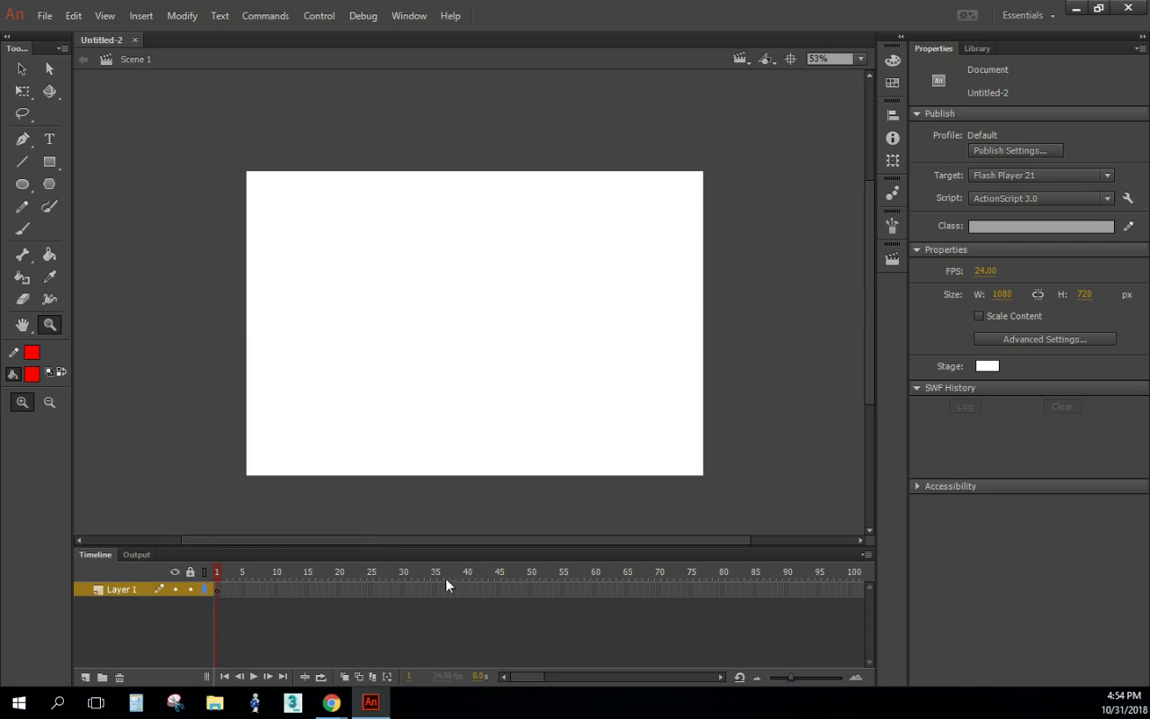
Step: Narrow the Tools panel to a slim two-column layout and fit the whole stage in the window
click(73, 177)
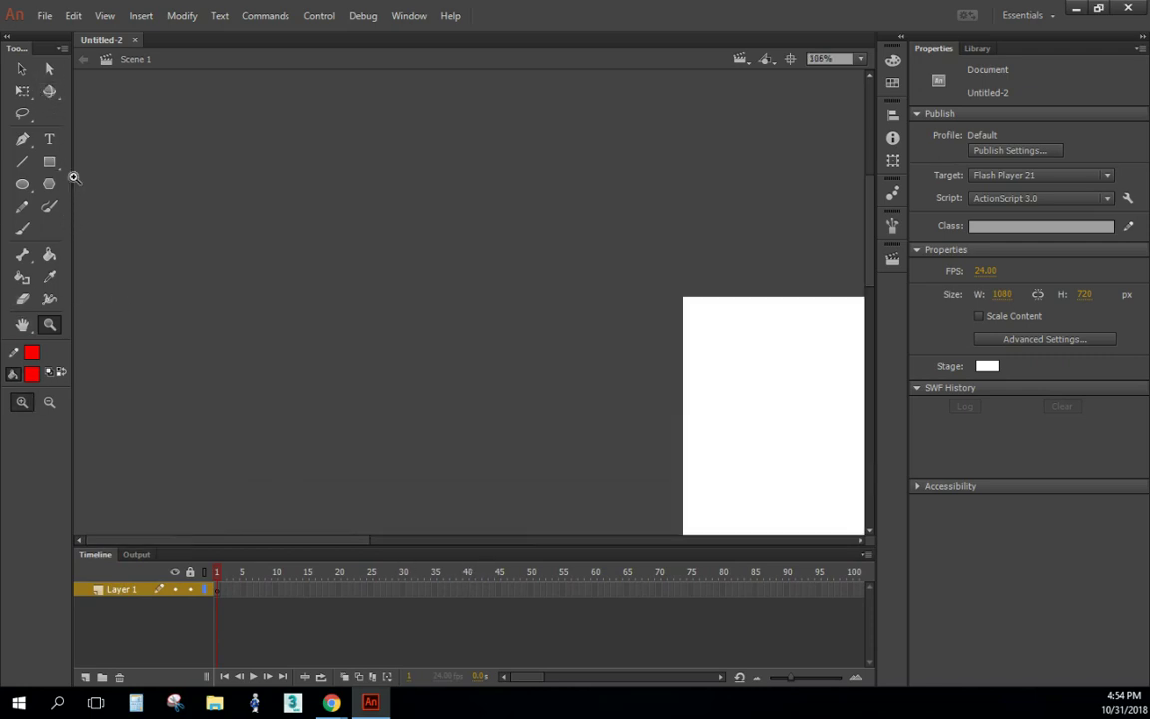
drag(73, 184, 45, 182)
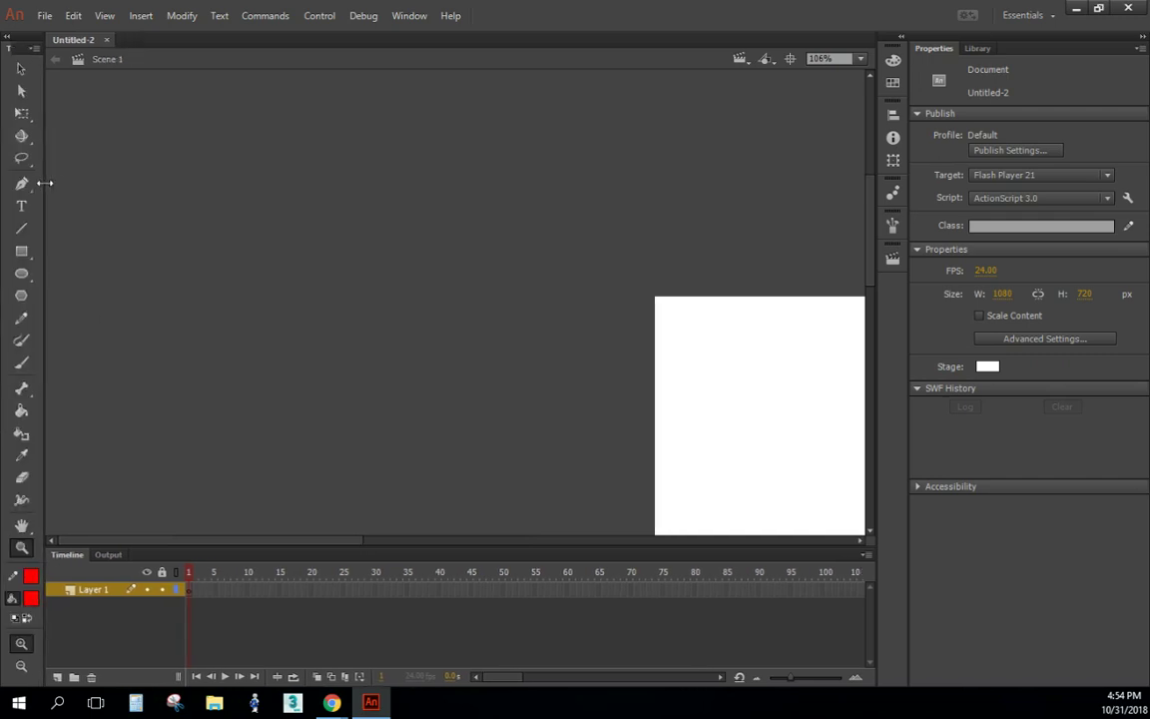
drag(45, 183, 64, 184)
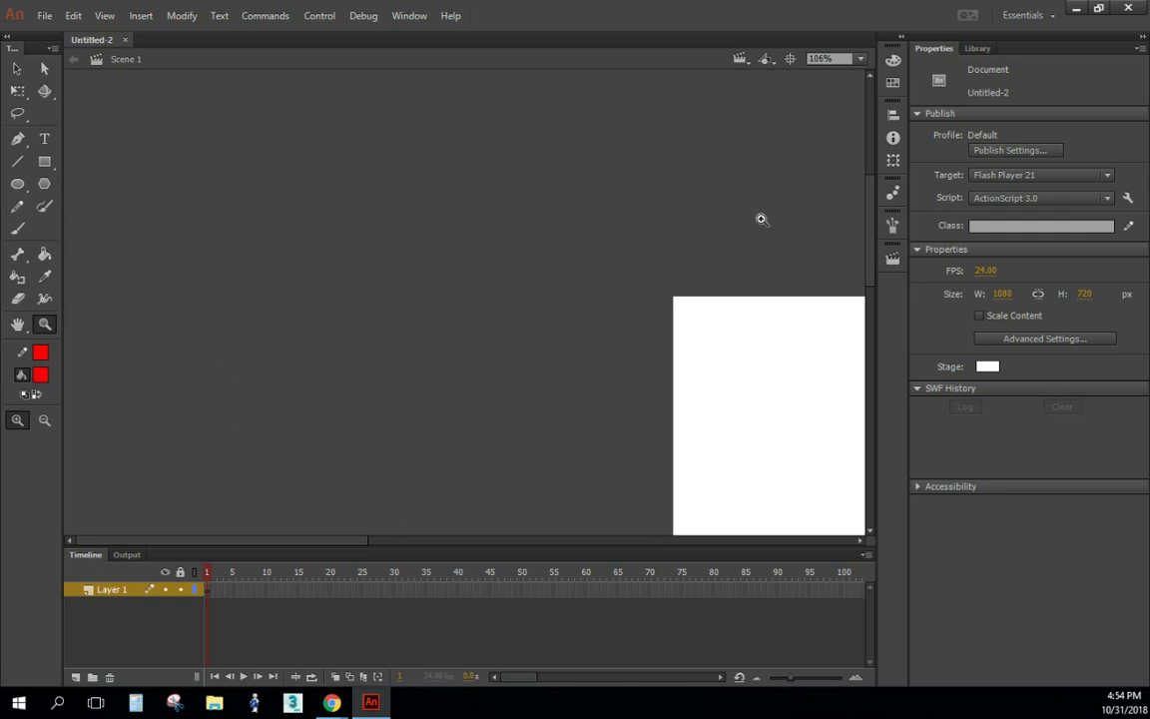
click(859, 59)
click(862, 80)
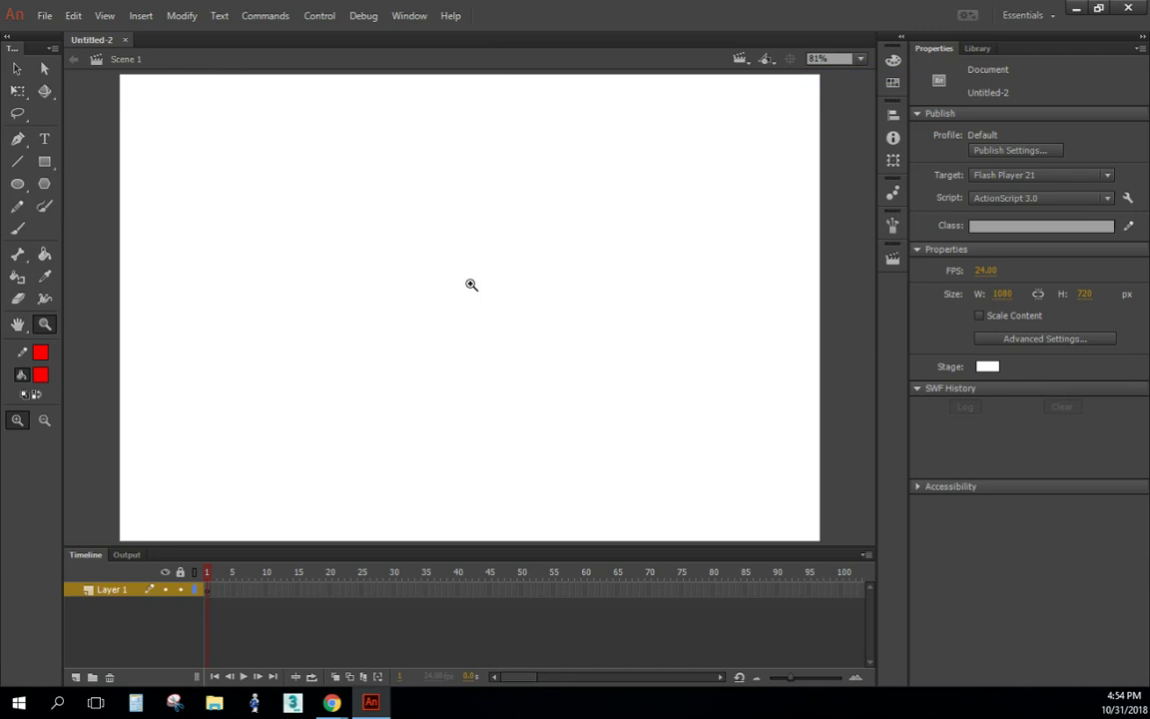
Step: Save the current panel arrangement as a new workspace named "custom animation"
click(407, 16)
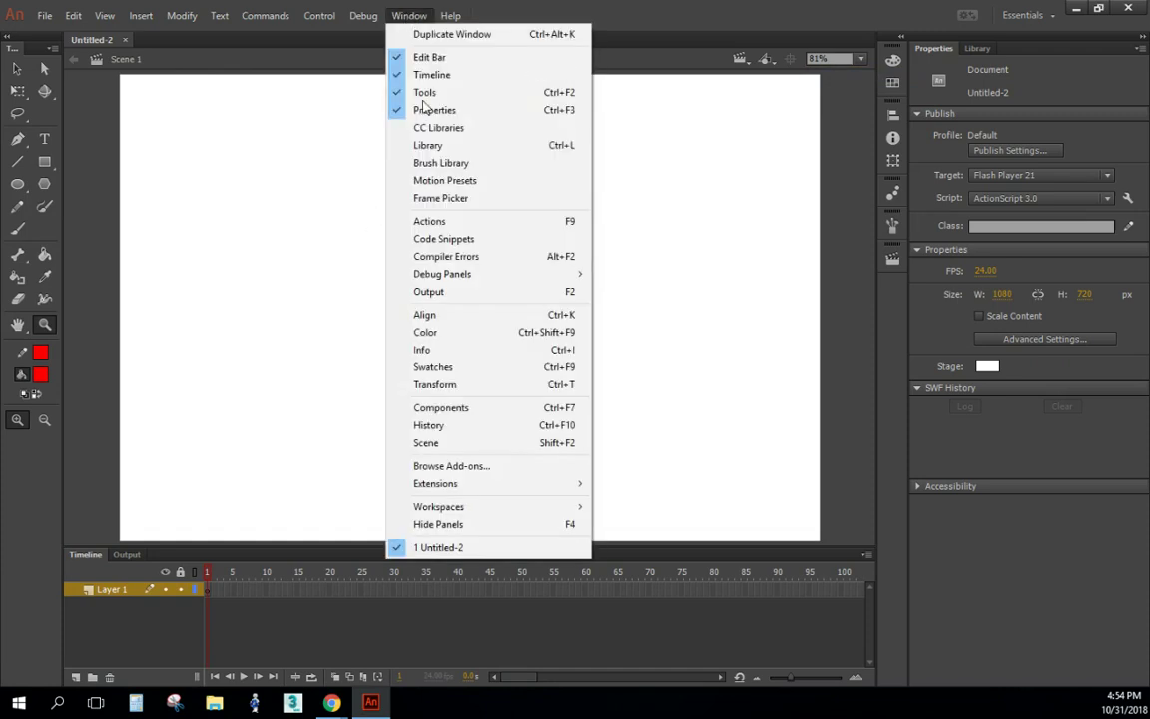
mouse_move(440, 511)
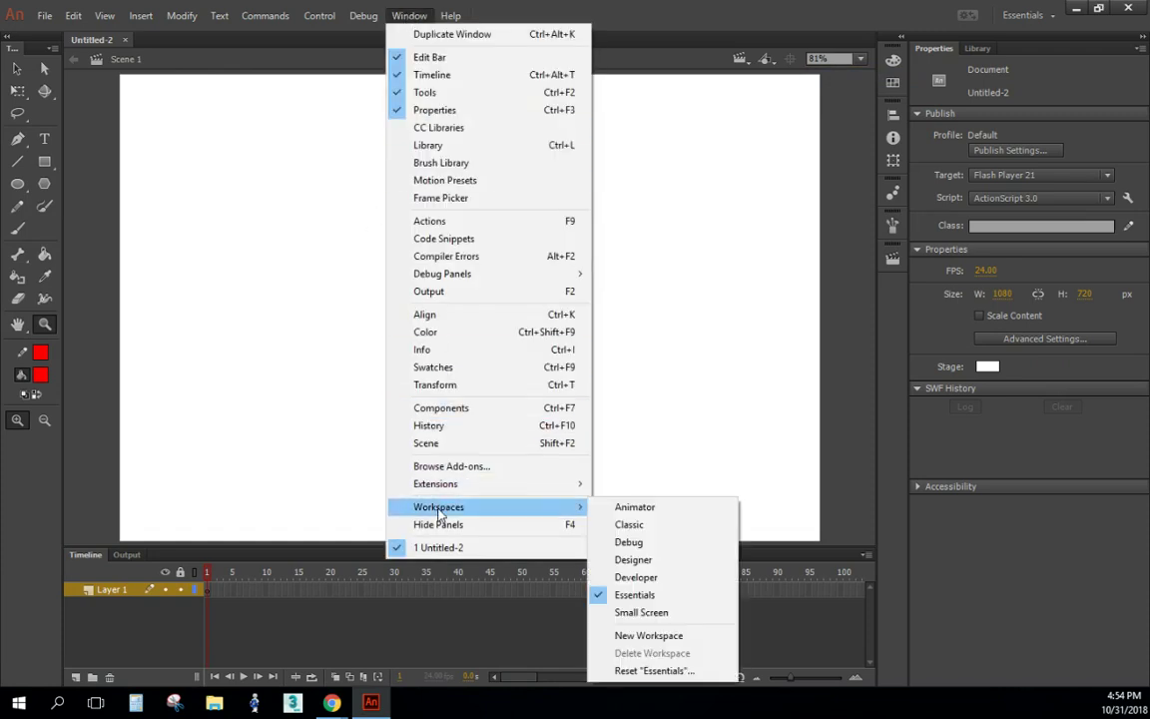
click(651, 635)
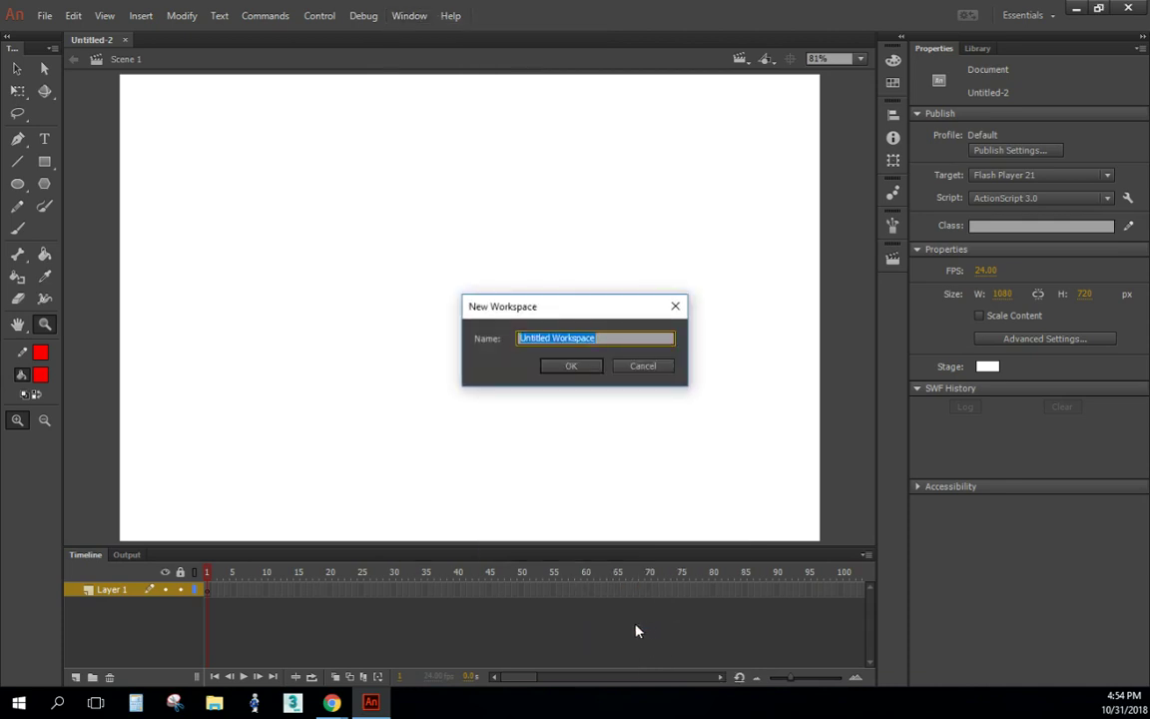
text(custom animation)
click(572, 366)
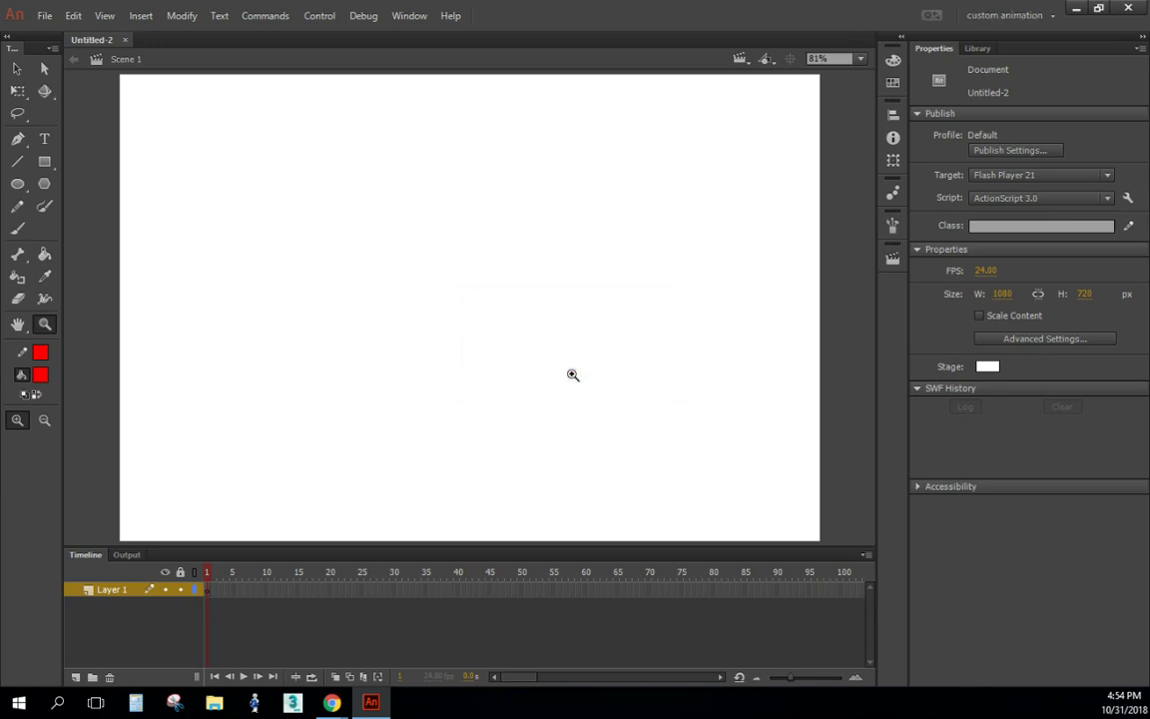
Step: Switch to the Essentials workspace and back to the custom animation workspace
click(1044, 17)
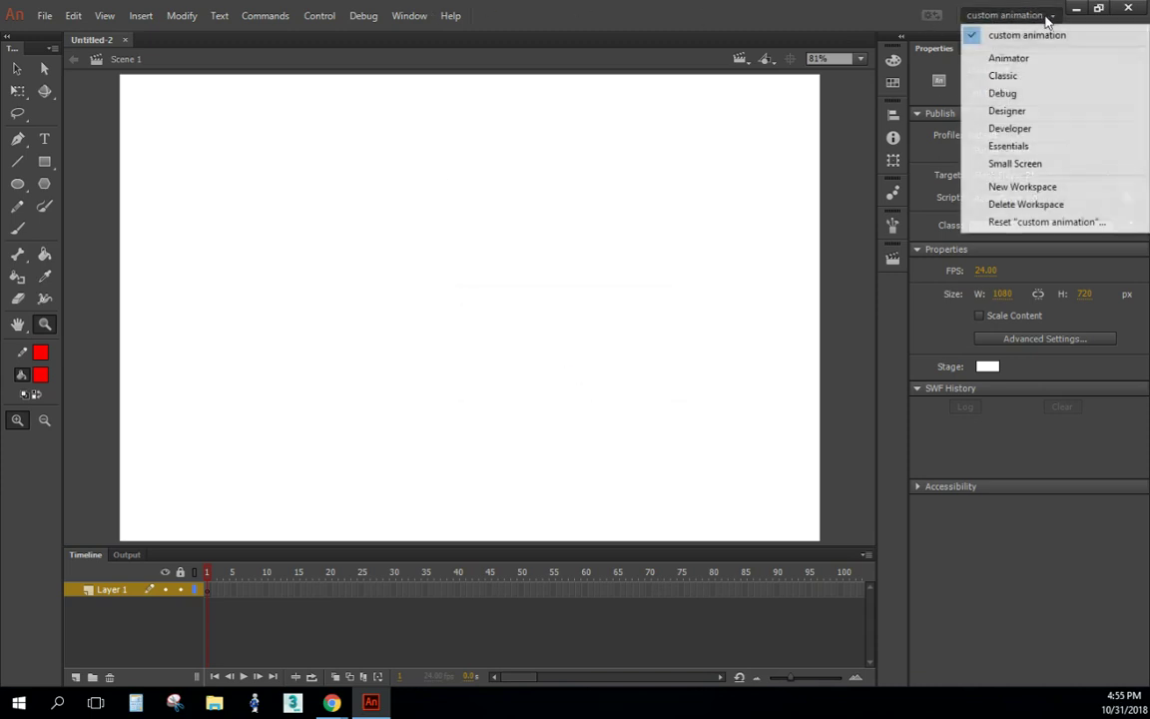
click(1010, 146)
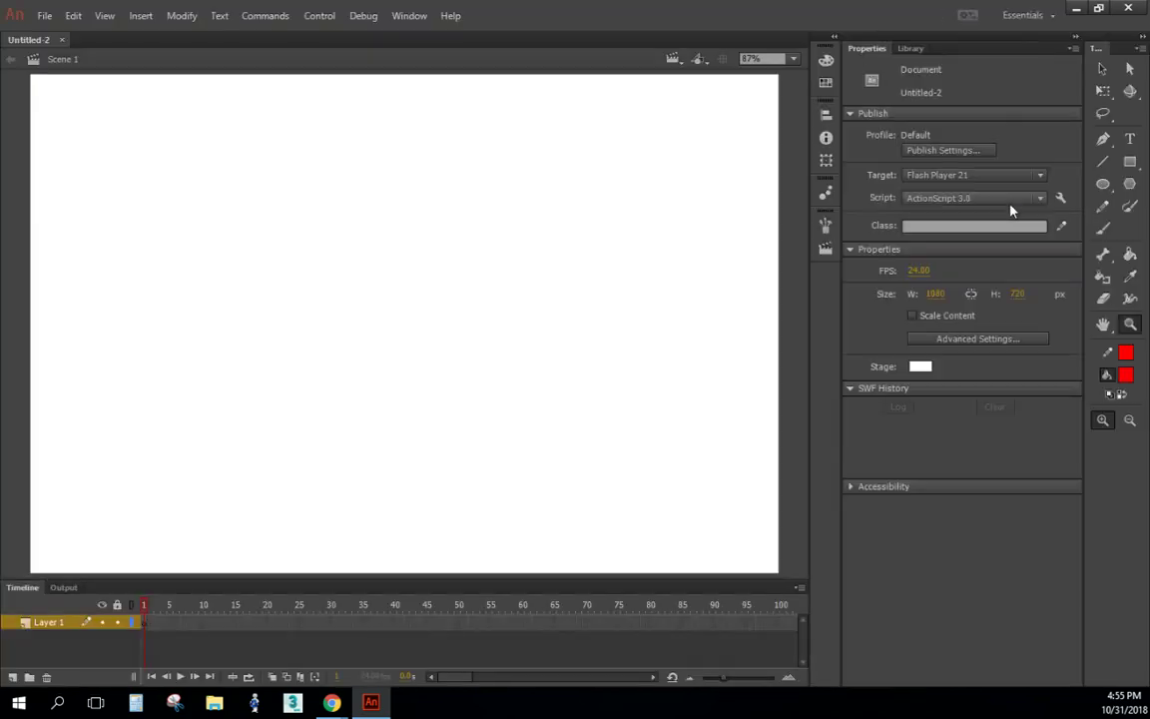
click(1041, 14)
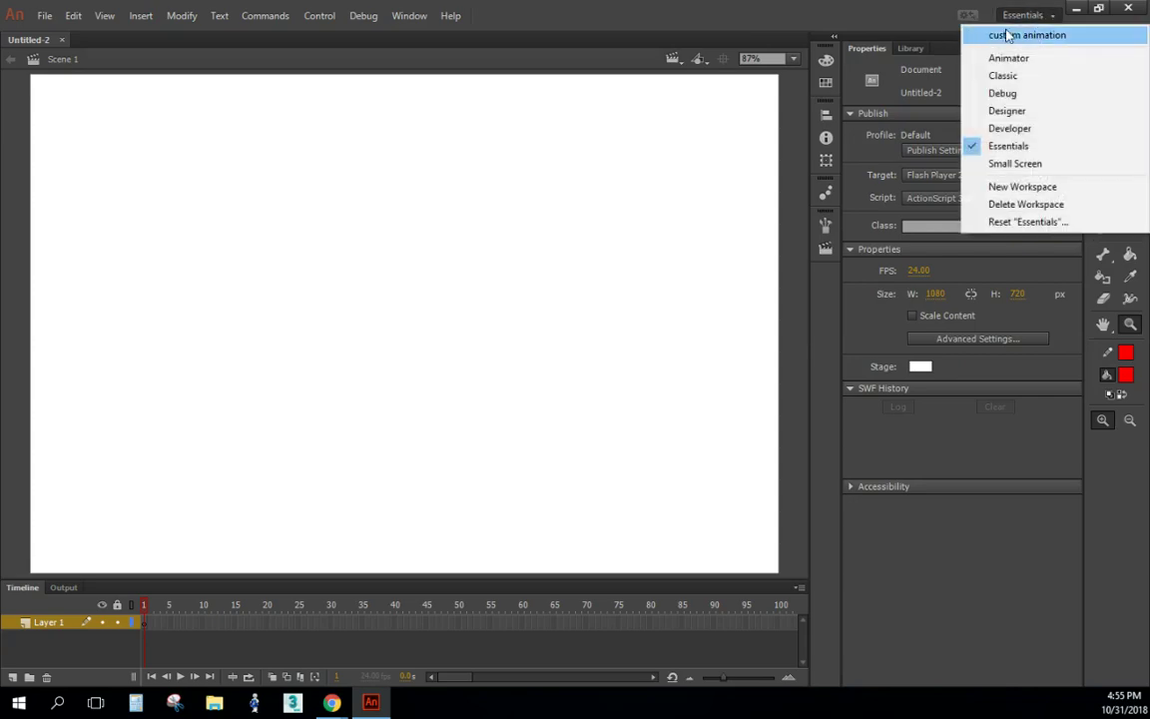
click(1037, 36)
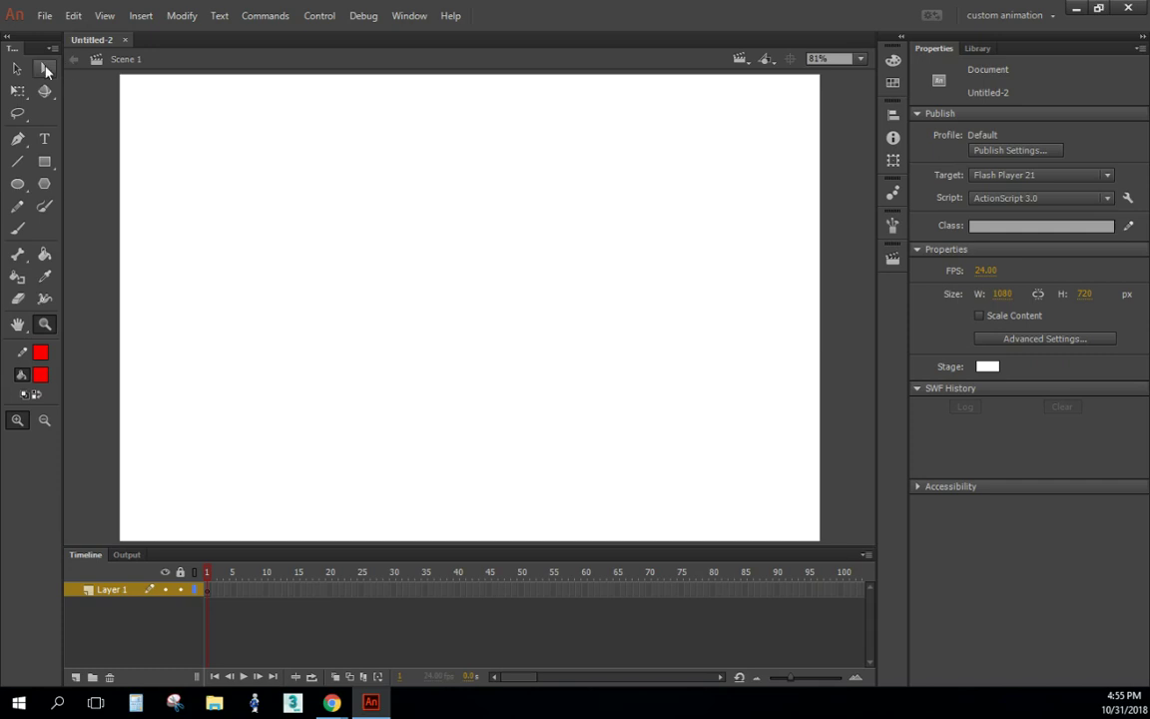
Step: Draw many scattered straight red lines of varying length and angle across the stage with the Line tool
click(22, 189)
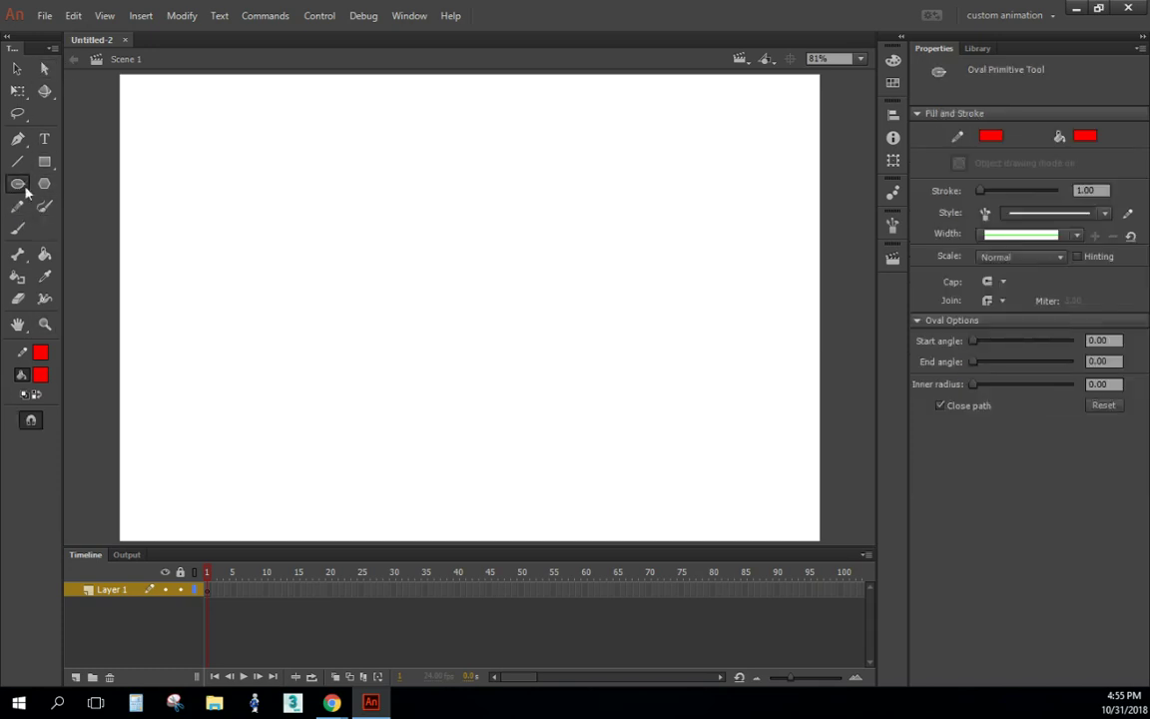
click(17, 161)
drag(268, 171, 358, 339)
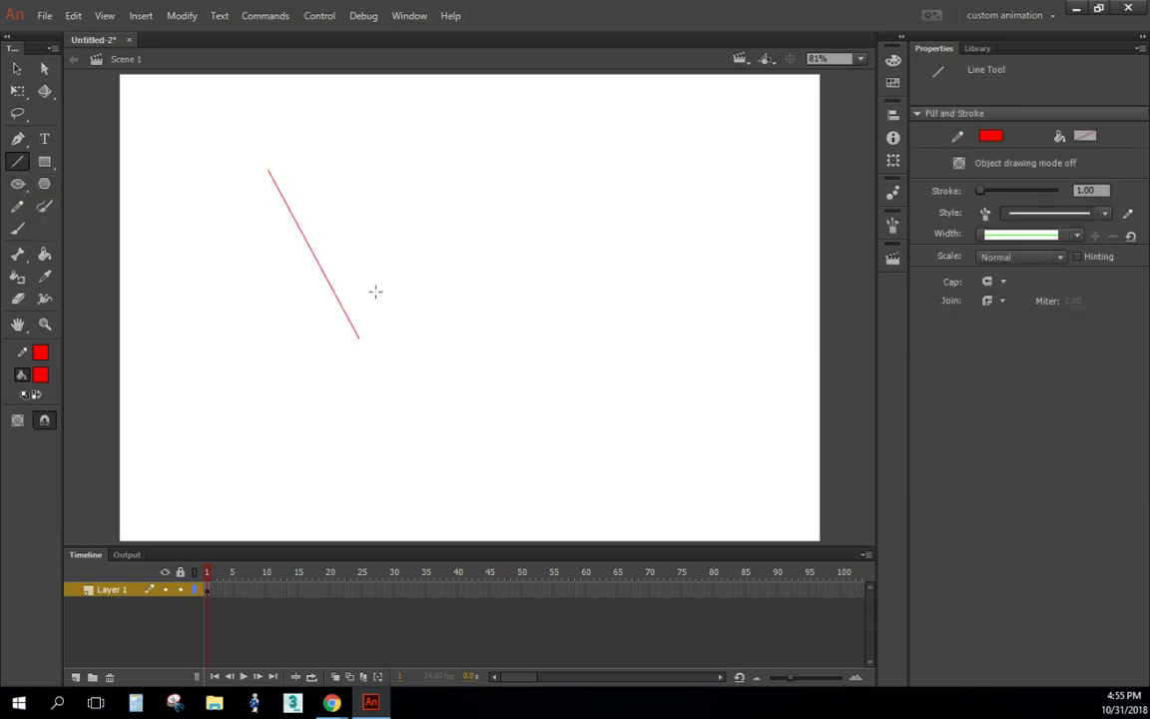
mouse_move(399, 236)
mouse_down()
mouse_move(484, 321)
mouse_move(536, 175)
mouse_up()
mouse_move(601, 201)
mouse_down()
mouse_move(688, 328)
mouse_move(585, 399)
mouse_up()
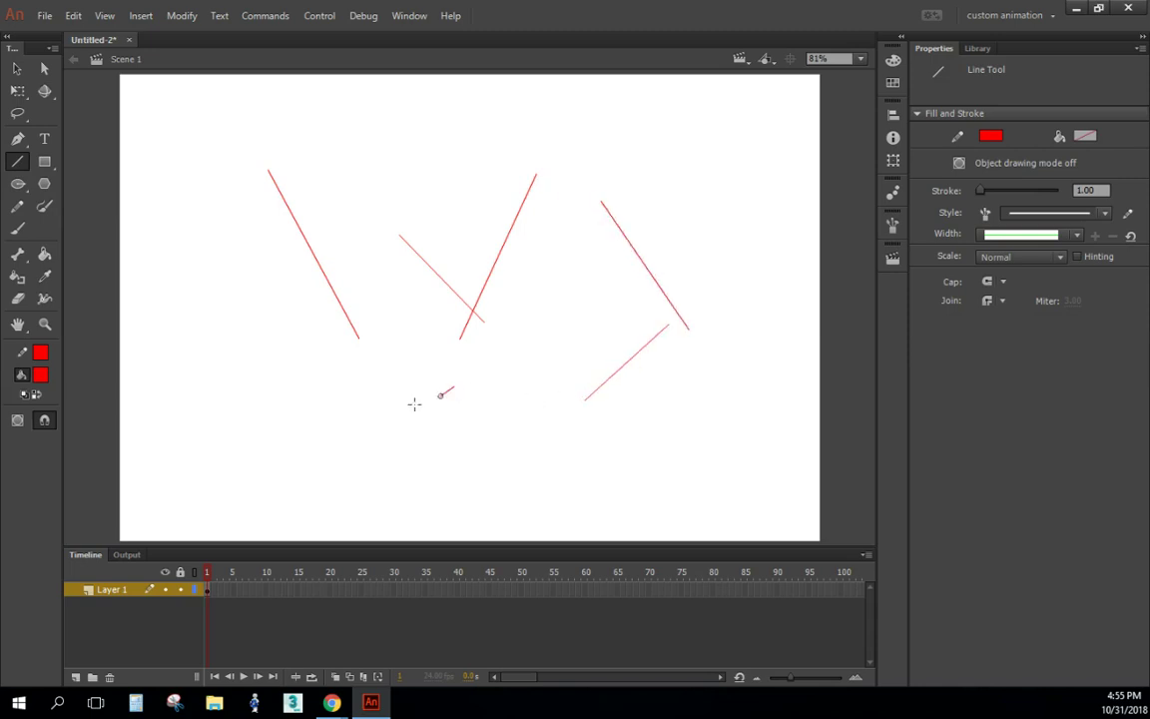
drag(453, 386, 383, 409)
drag(293, 405, 281, 308)
mouse_move(222, 239)
mouse_down()
mouse_move(258, 204)
mouse_move(373, 159)
mouse_up()
drag(406, 195, 460, 267)
drag(559, 336, 580, 361)
drag(499, 437, 498, 446)
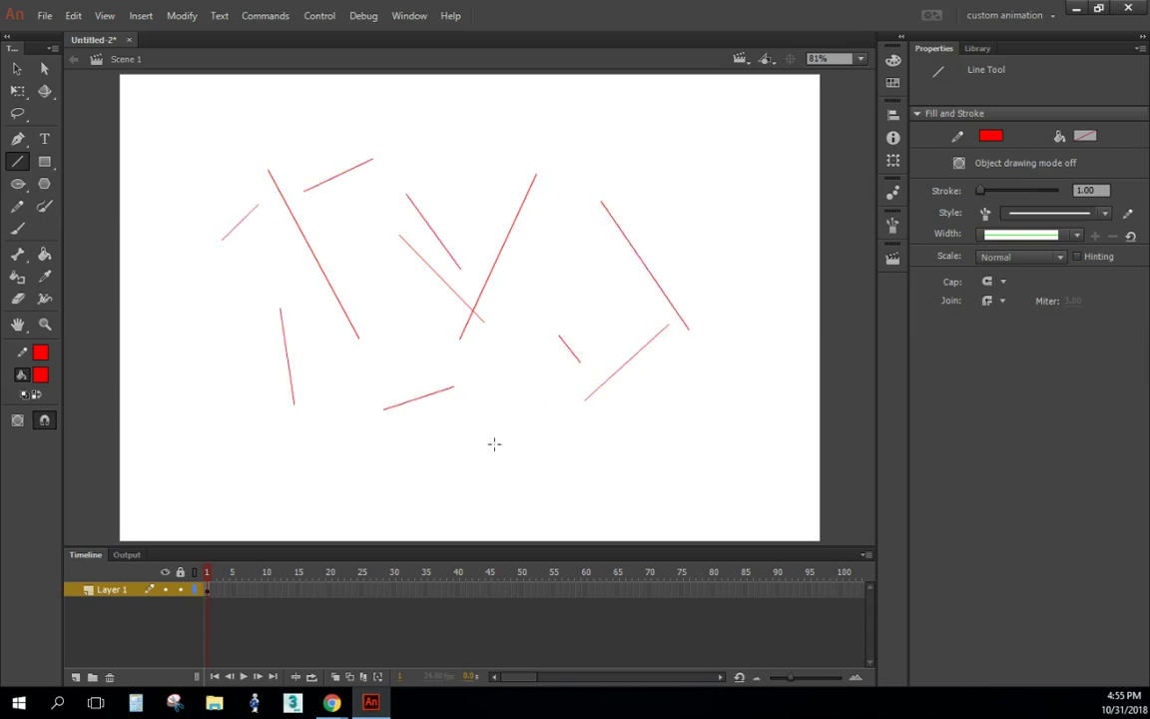
drag(359, 409, 358, 428)
drag(351, 285, 372, 209)
drag(357, 216, 251, 249)
drag(231, 277, 223, 443)
drag(266, 451, 358, 485)
drag(404, 492, 437, 449)
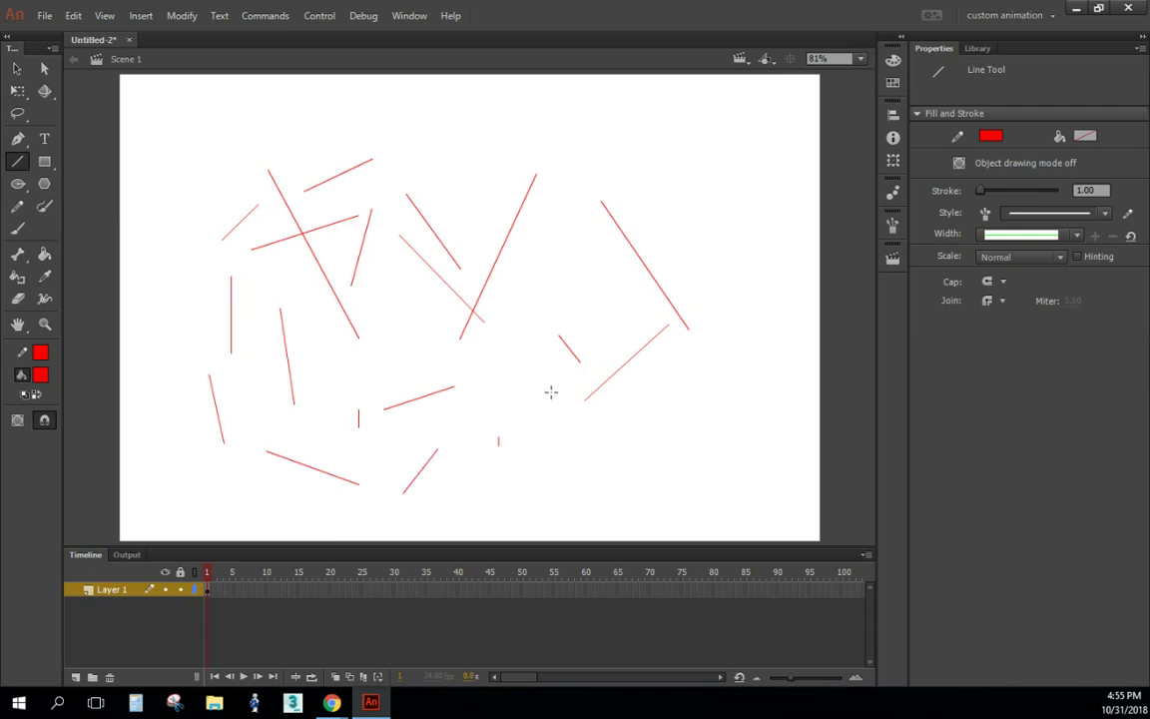
Step: Undo all the drawn lines until the stage is empty
key(ctrl+z)
key(ctrl+z)
key(ctrl+z)
key(ctrl+z)
key(ctrl+z)
key(ctrl+z)
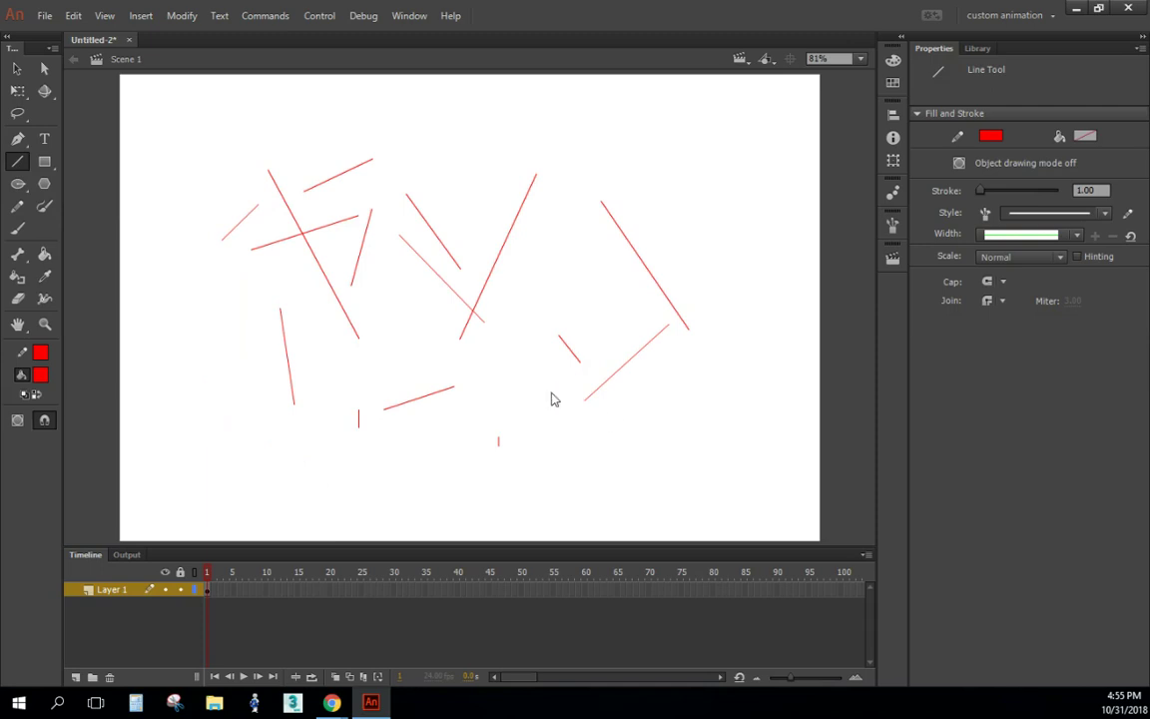
key(ctrl+z)
key(ctrl+z)
key(ctrl+z)
key(ctrl+z)
key(ctrl+z)
key(ctrl+z)
key(ctrl+z)
key(ctrl+z)
key(ctrl+z)
key(ctrl+z)
key(ctrl+z)
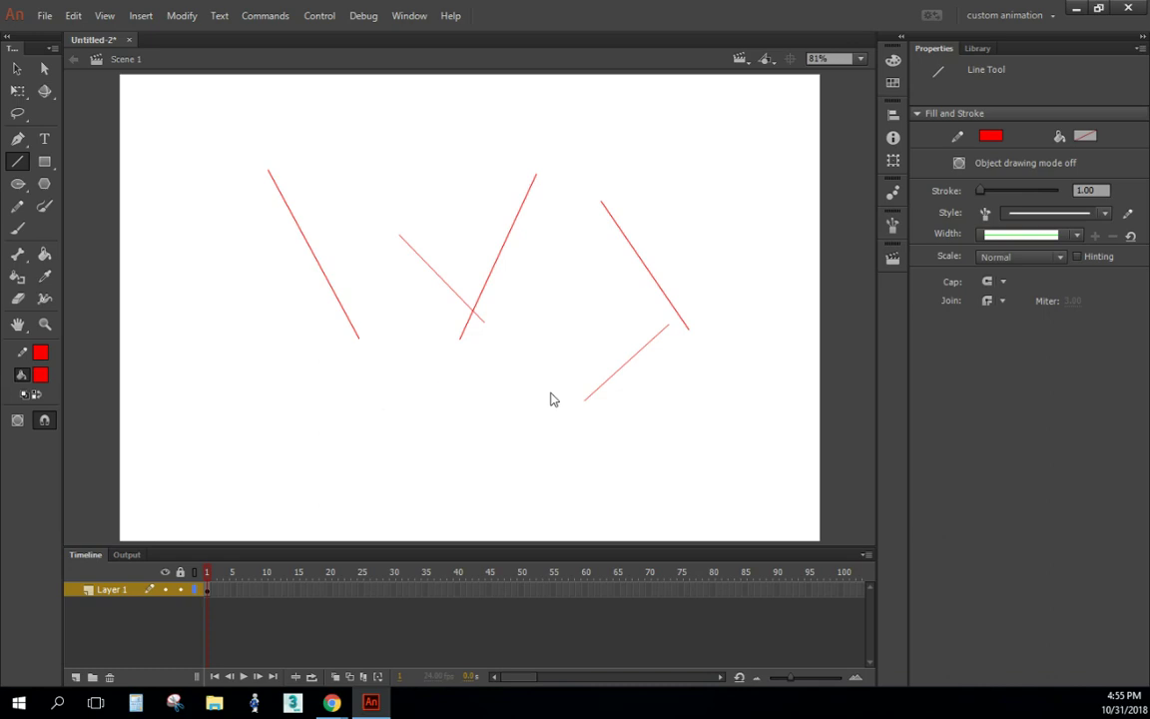
key(ctrl+z)
key(ctrl+z)
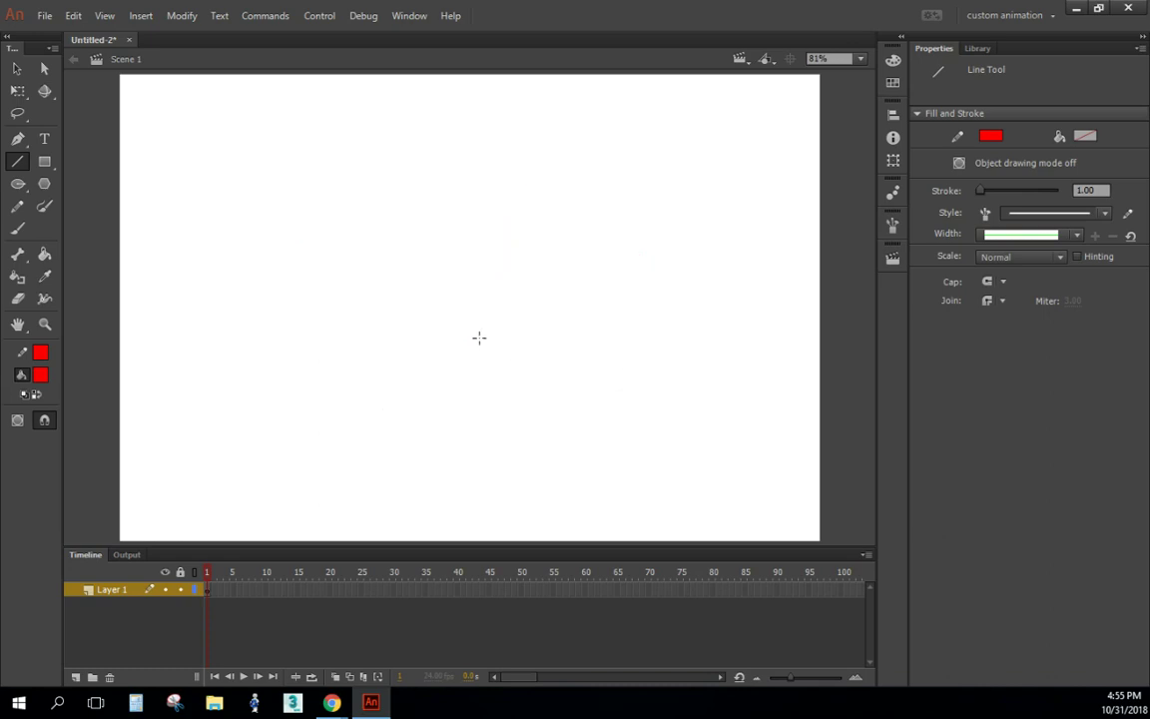